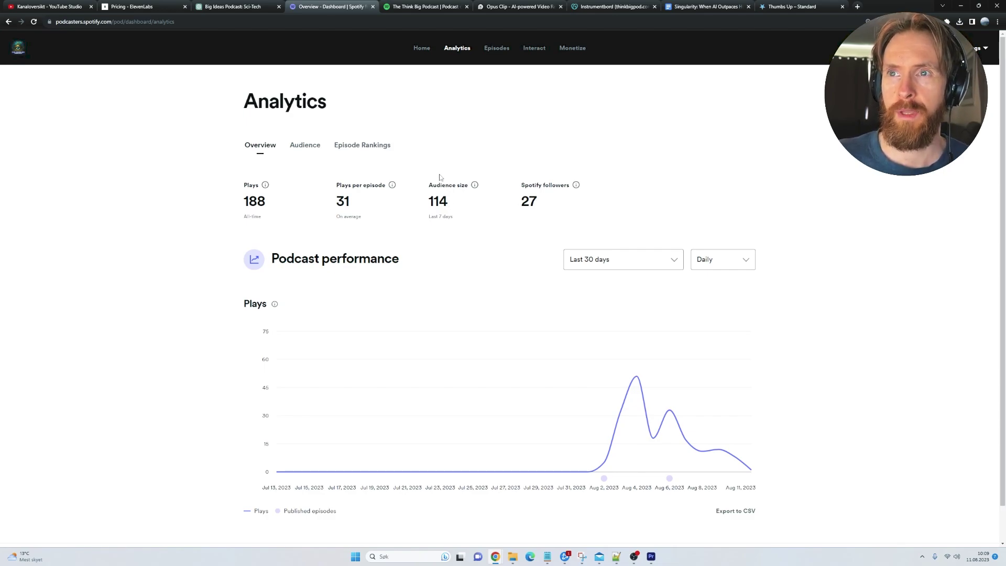
Check the published Spotify episodes, then view YouTube Studio's stats (440 plays, 39.7 watch hours)
{"action": "left_click", "coordinate": [493, 53]}
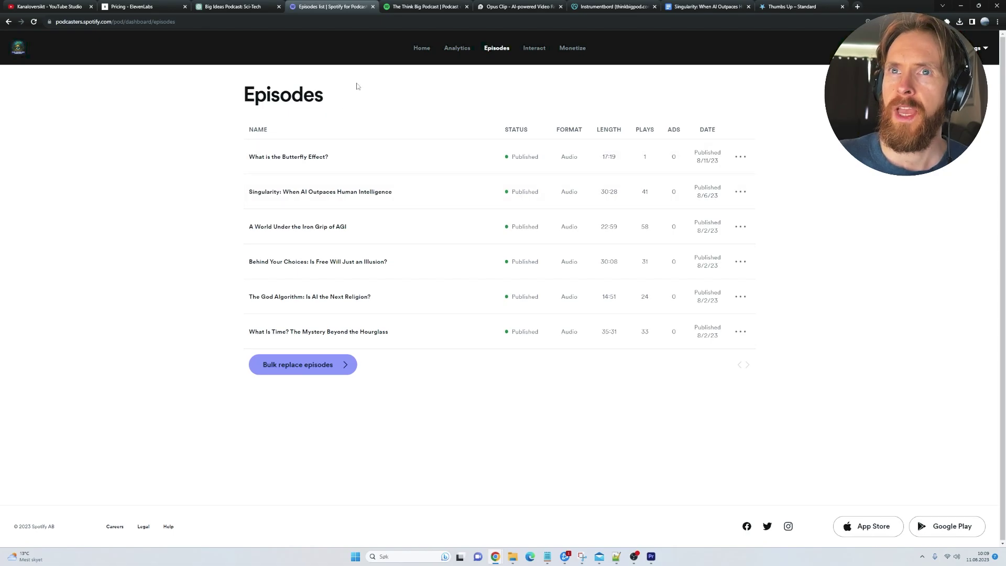
{"action": "left_click", "coordinate": [73, 7]}
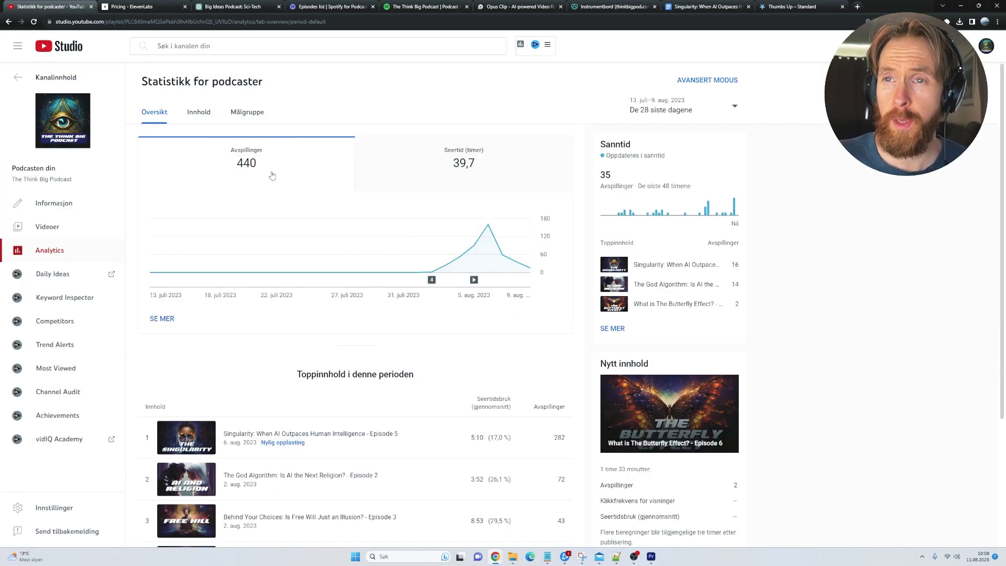
Chart the podcast's watch time and check content analytics showing 1,127 views over 28 days
{"action": "left_click", "coordinate": [466, 156]}
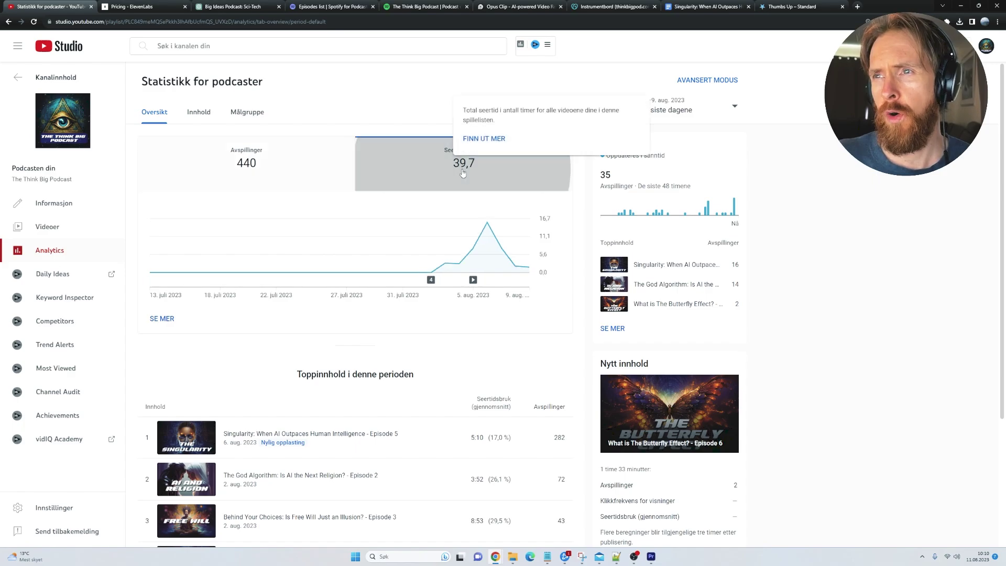
{"action": "left_click", "coordinate": [198, 112]}
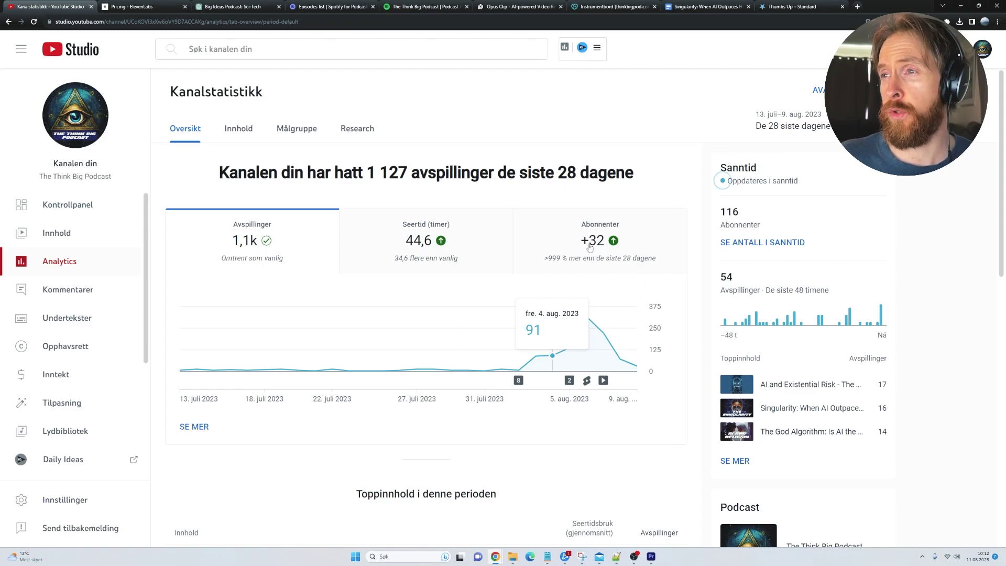
{"action": "mouse_move", "coordinate": [600, 246]}
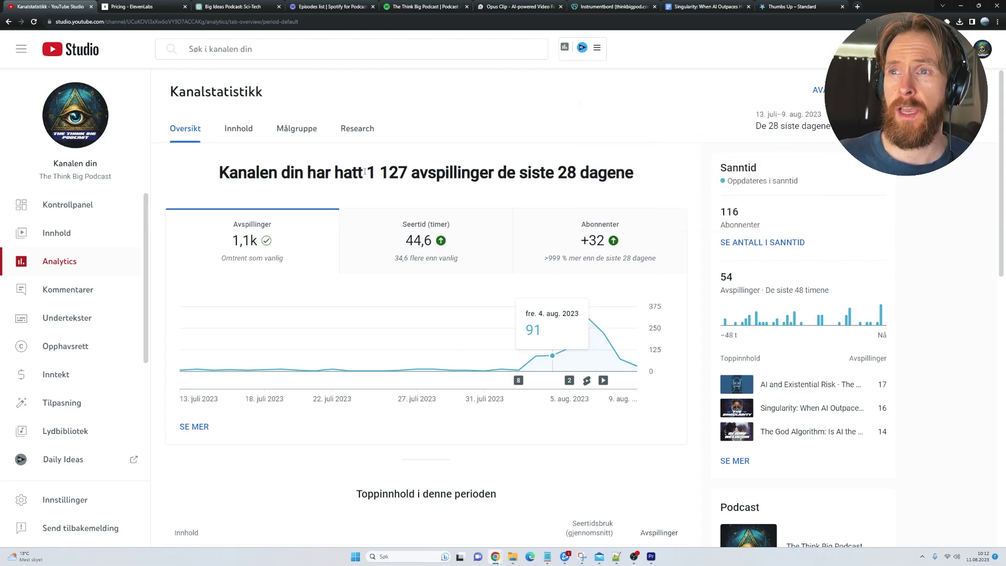
{"action": "left_click_drag", "start_coordinate": [365, 172], "coordinate": [411, 173]}
{"action": "left_click", "coordinate": [443, 189]}
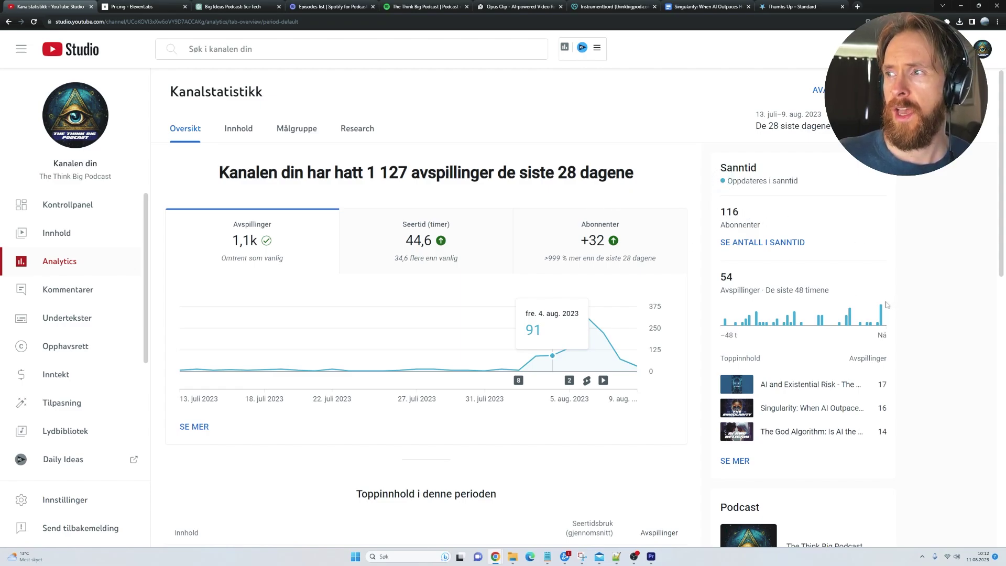
{"action": "mouse_move", "coordinate": [881, 312]}
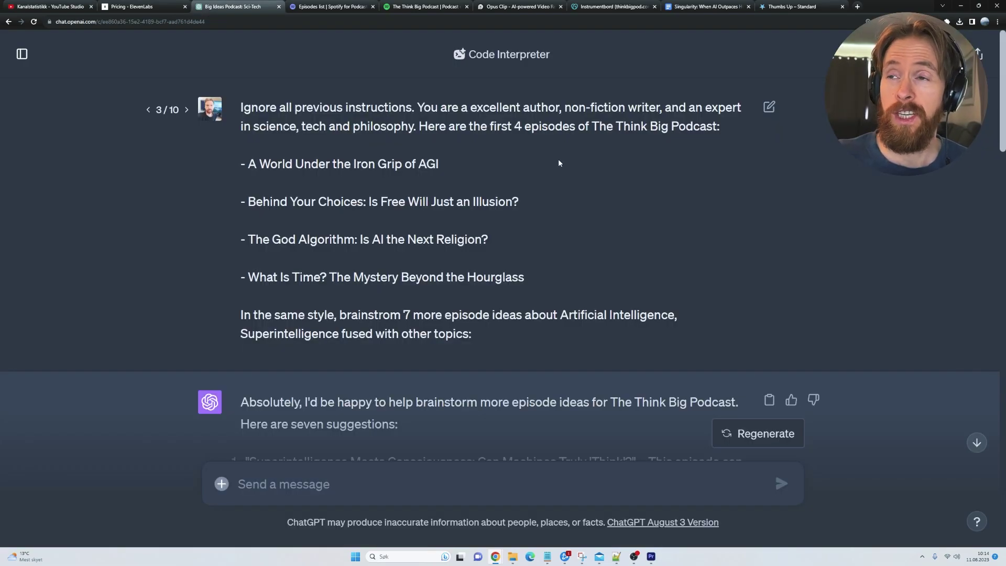
{"action": "left_click_drag", "start_coordinate": [553, 54], "coordinate": [485, 71]}
{"action": "left_click", "coordinate": [580, 163]}
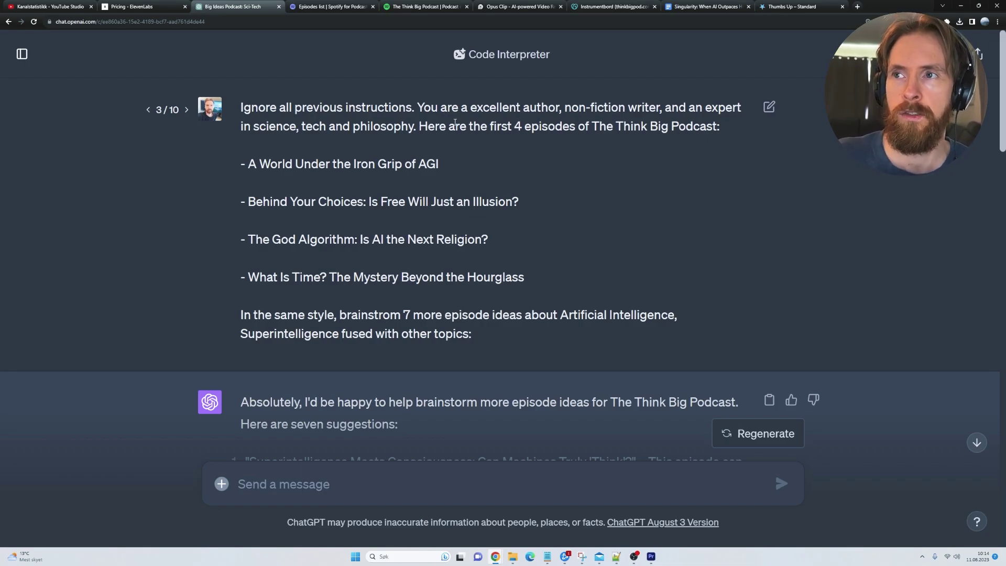
{"action": "left_click_drag", "start_coordinate": [418, 108], "coordinate": [726, 135]}
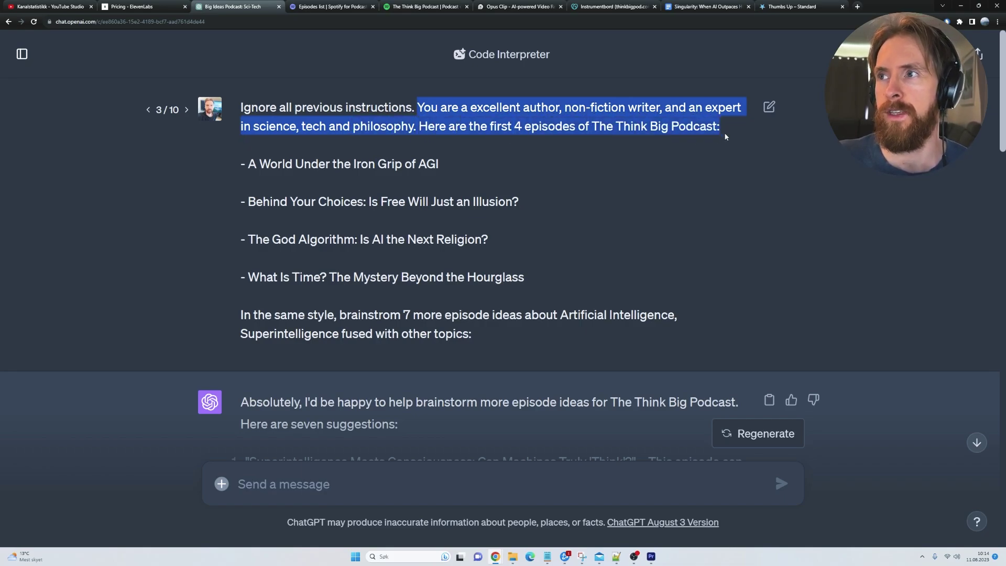
{"action": "left_click", "coordinate": [726, 136]}
{"action": "left_click_drag", "start_coordinate": [536, 290], "coordinate": [238, 160]}
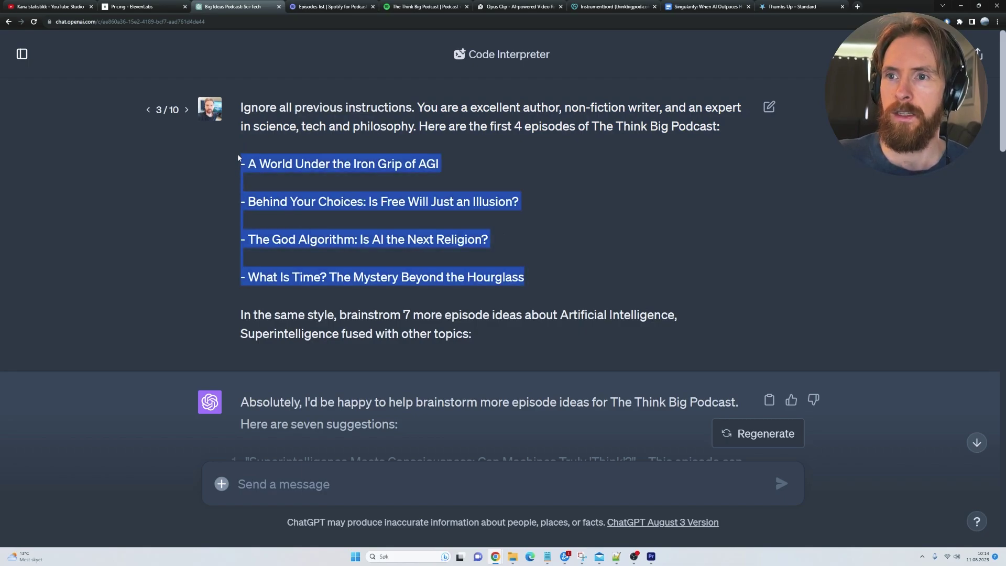
{"action": "left_click_drag", "start_coordinate": [234, 314], "coordinate": [511, 342]}
{"action": "left_click", "coordinate": [511, 342]}
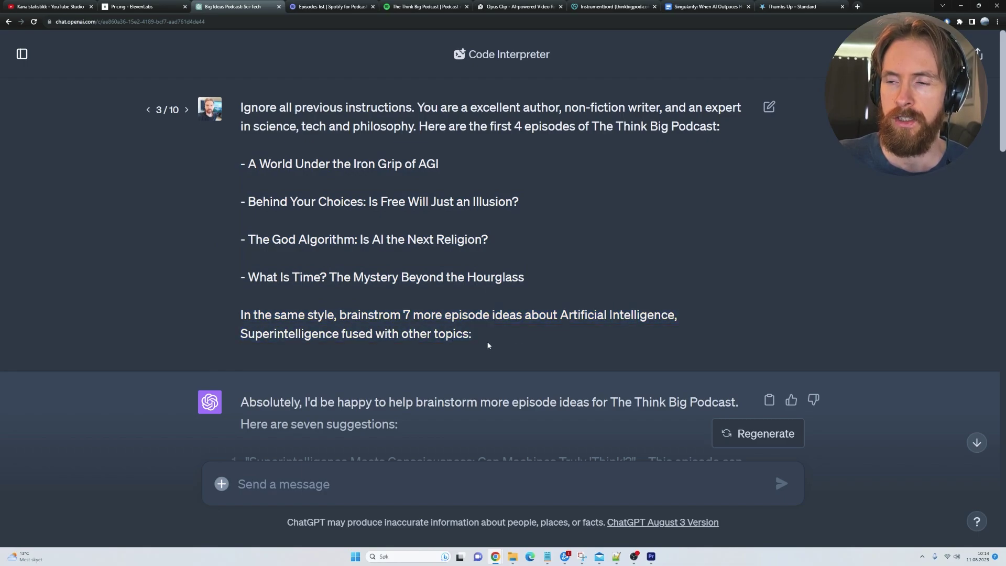
{"action": "scroll", "coordinate": [168, 281], "scroll_direction": "down", "scroll_amount": 4}
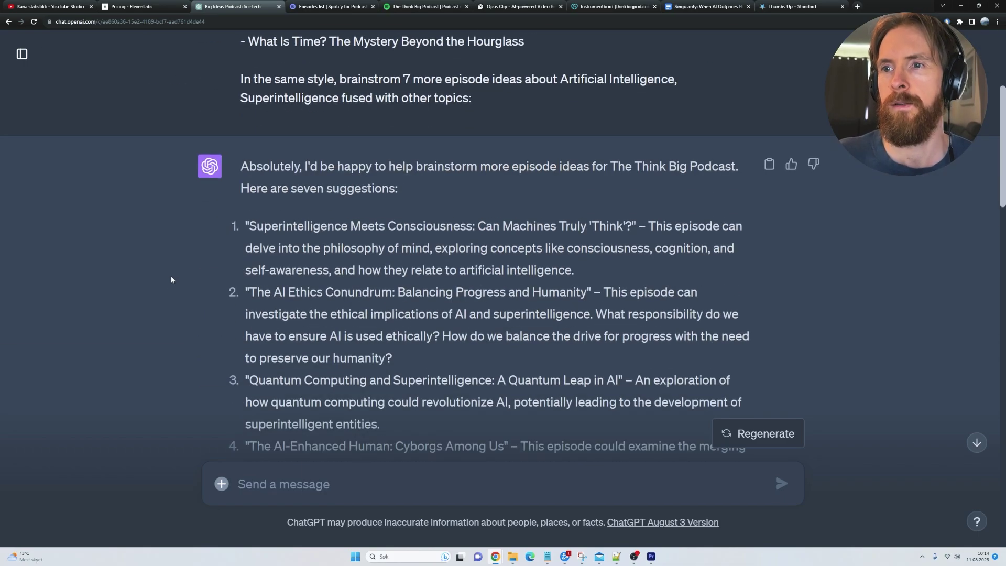
{"action": "scroll", "coordinate": [162, 268], "scroll_direction": "down", "scroll_amount": 2}
{"action": "scroll", "coordinate": [161, 268], "scroll_direction": "down", "scroll_amount": 3}
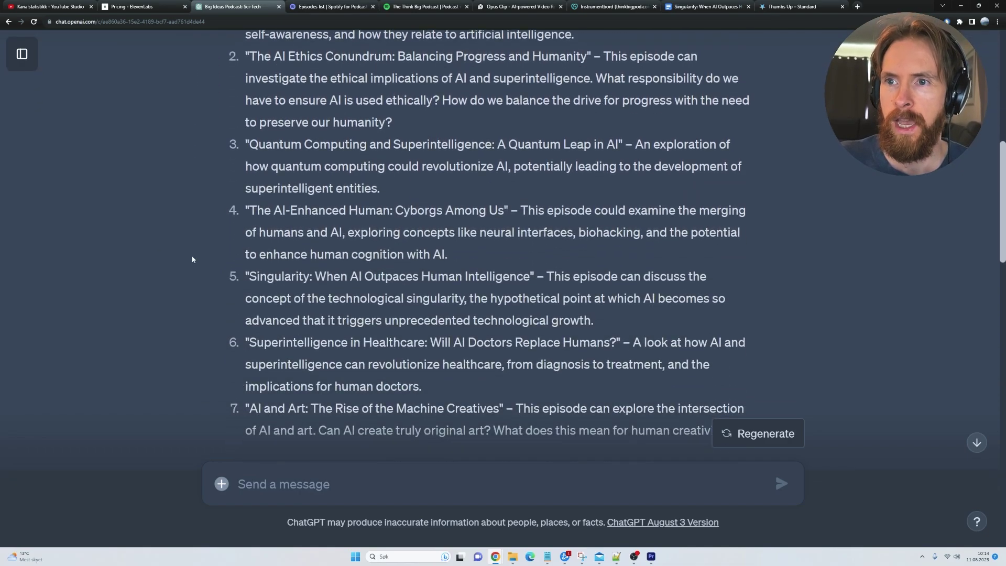
{"action": "left_click_drag", "start_coordinate": [250, 281], "coordinate": [533, 281]}
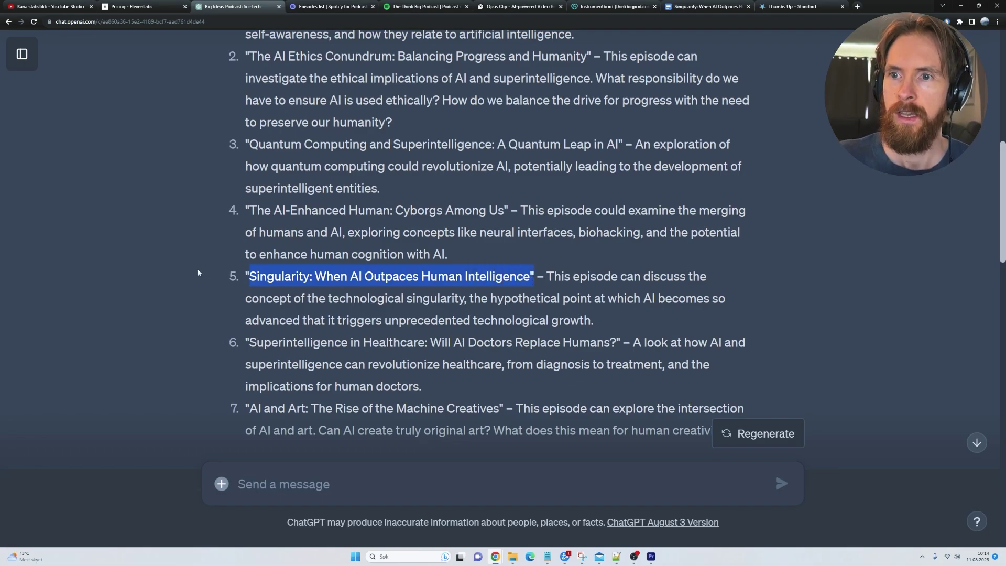
{"action": "scroll", "coordinate": [196, 257], "scroll_direction": "up", "scroll_amount": 5}
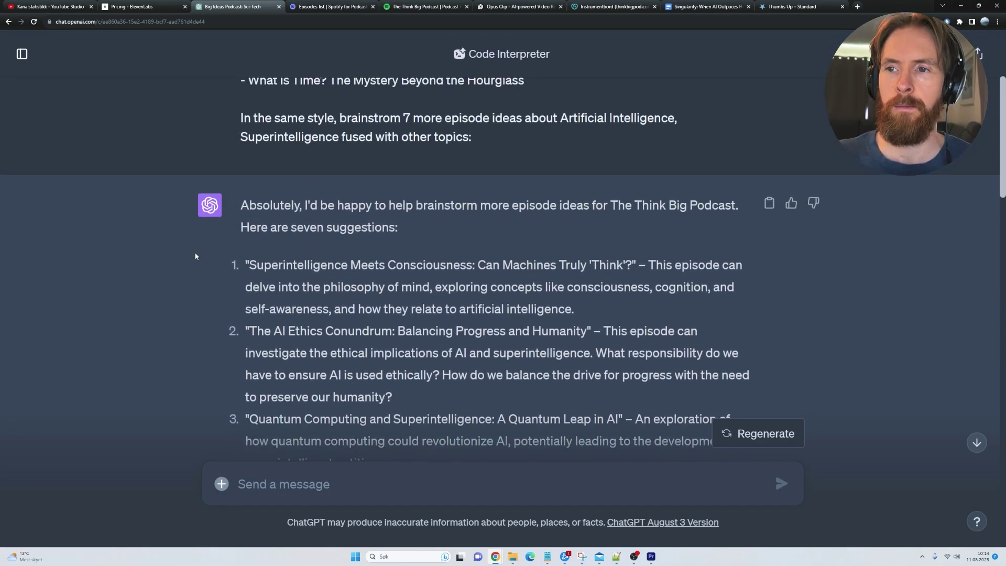
{"action": "scroll", "coordinate": [195, 255], "scroll_direction": "down", "scroll_amount": 5}
{"action": "scroll", "coordinate": [196, 255], "scroll_direction": "up", "scroll_amount": 7}
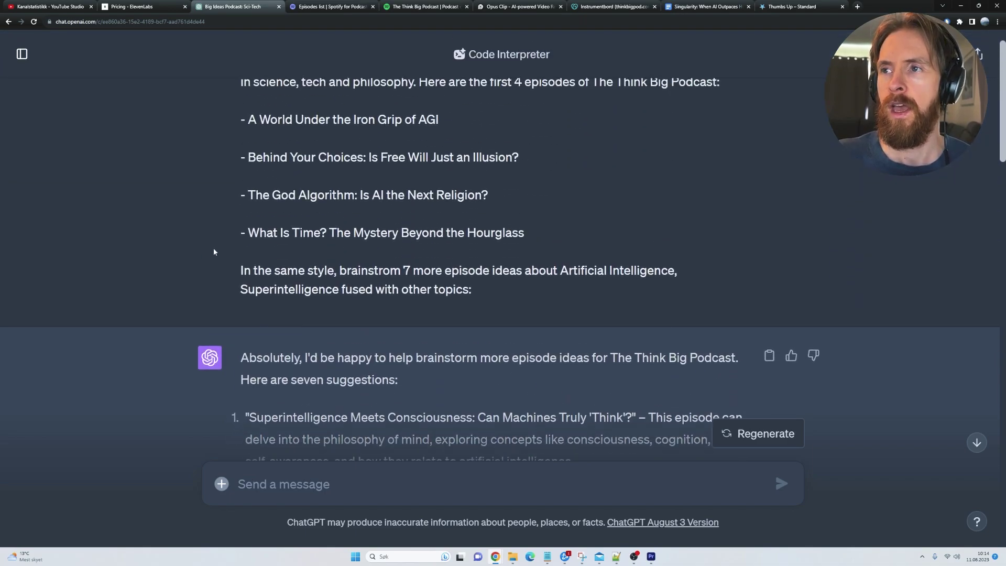
{"action": "scroll", "coordinate": [214, 252], "scroll_direction": "up", "scroll_amount": 1}
{"action": "left_click_drag", "start_coordinate": [566, 318], "coordinate": [547, 341]}
{"action": "left_click", "coordinate": [527, 347]}
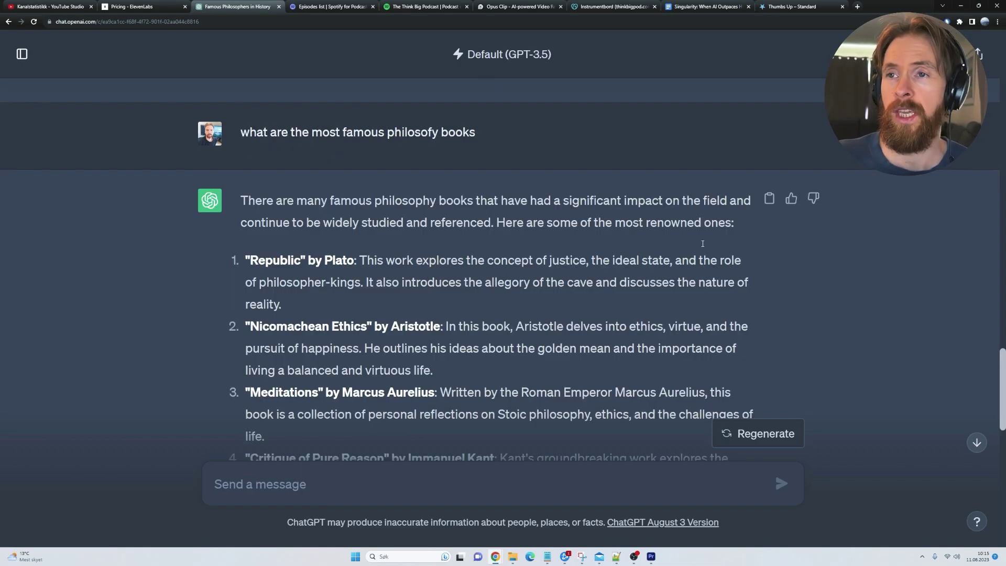
Read through the philosophy books answer, highlighting Nietzsche, Heidegger and Kant
{"action": "left_click_drag", "start_coordinate": [241, 134], "coordinate": [533, 152]}
{"action": "scroll", "coordinate": [519, 170], "scroll_direction": "down", "scroll_amount": 7}
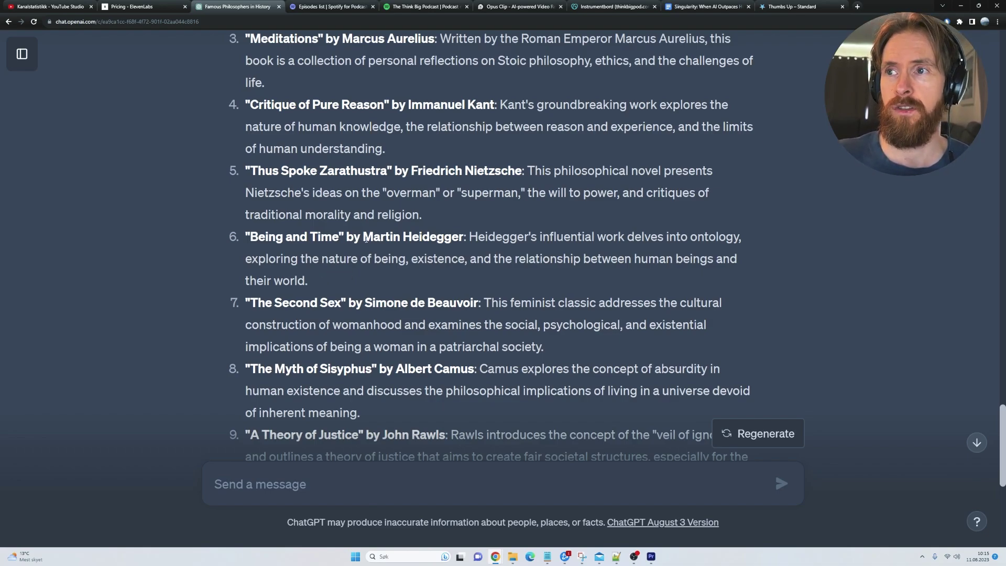
{"action": "left_click_drag", "start_coordinate": [475, 170], "coordinate": [524, 171]}
{"action": "left_click_drag", "start_coordinate": [363, 236], "coordinate": [463, 237]}
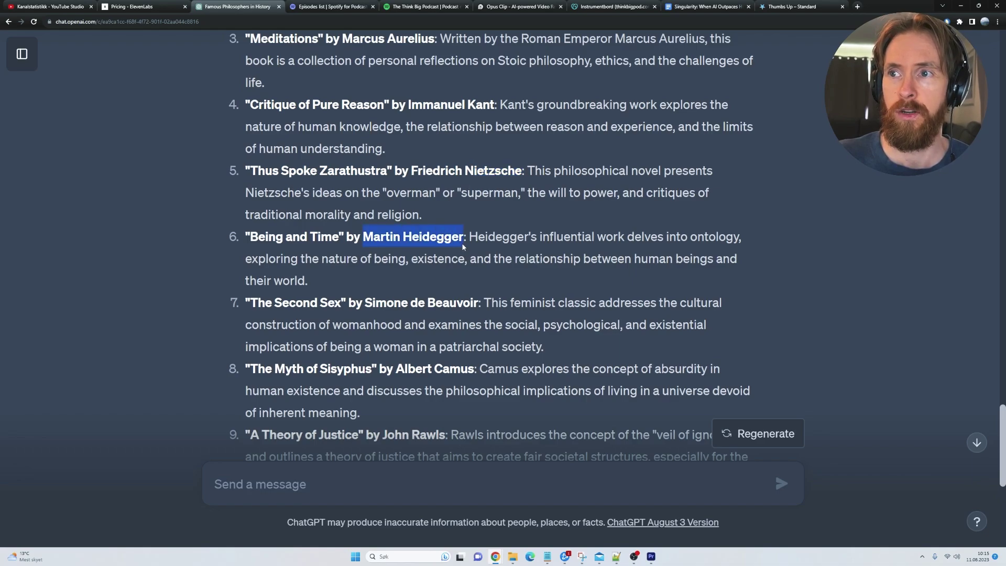
{"action": "scroll", "coordinate": [407, 316], "scroll_direction": "up", "scroll_amount": 5}
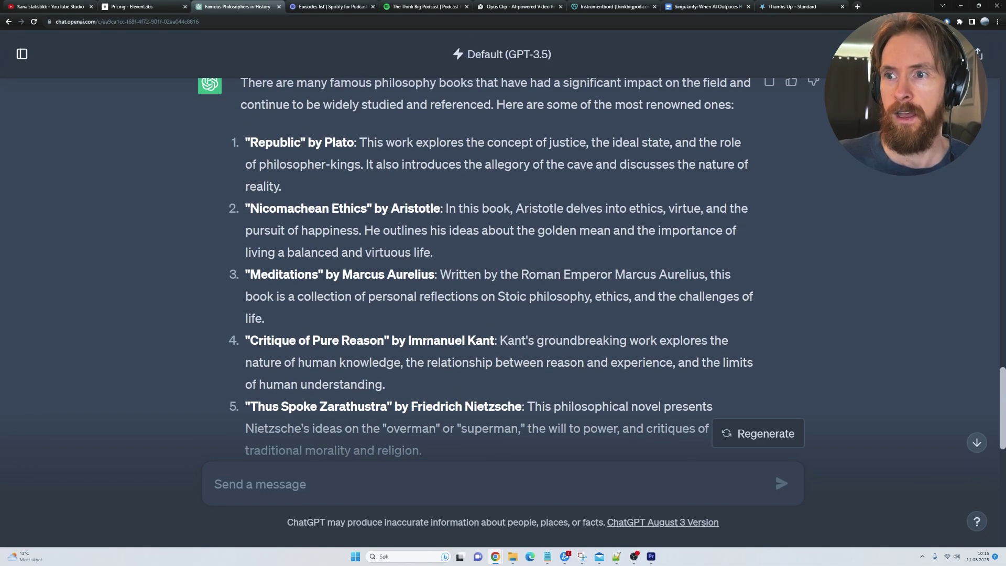
{"action": "left_click_drag", "start_coordinate": [394, 341], "coordinate": [497, 341]}
{"action": "left_click", "coordinate": [357, 318]}
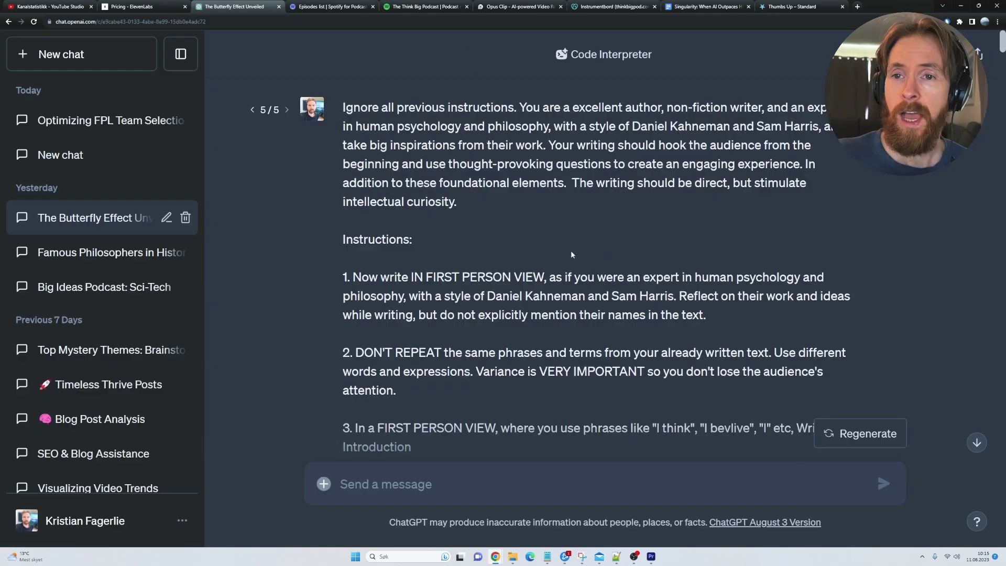
{"action": "left_click", "coordinate": [180, 53]}
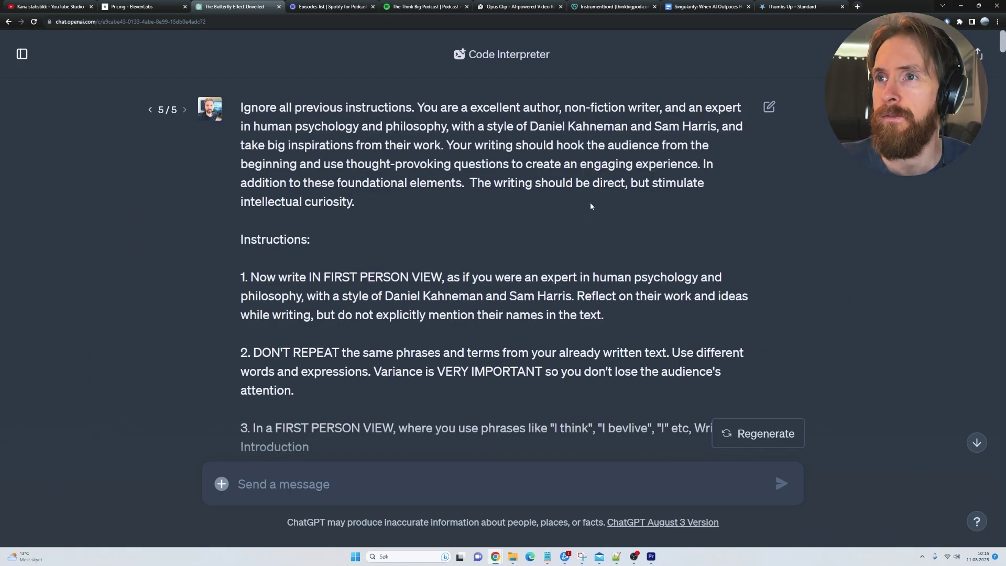
{"action": "scroll", "coordinate": [496, 199], "scroll_direction": "down", "scroll_amount": 3}
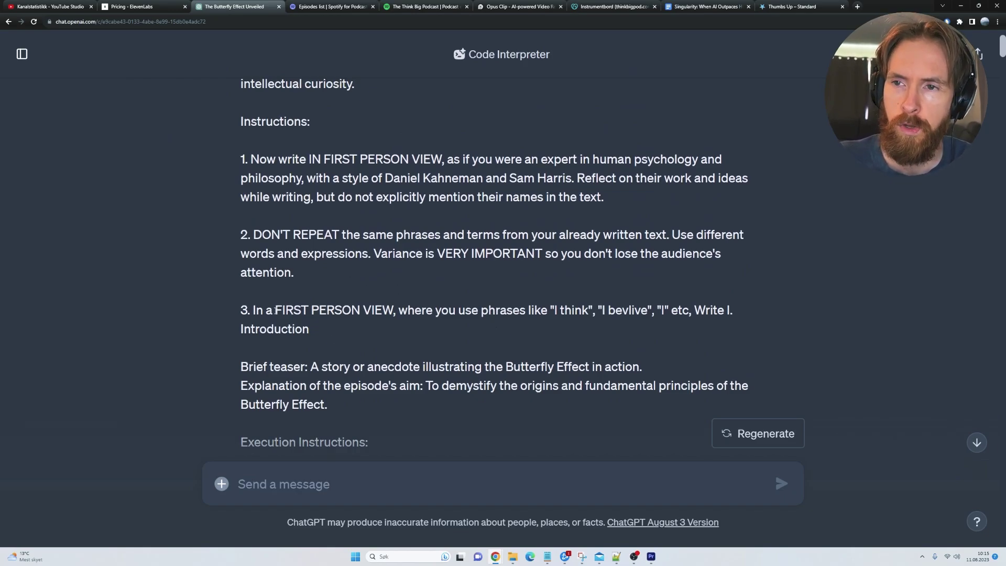
{"action": "left_click_drag", "start_coordinate": [274, 310], "coordinate": [396, 309]}
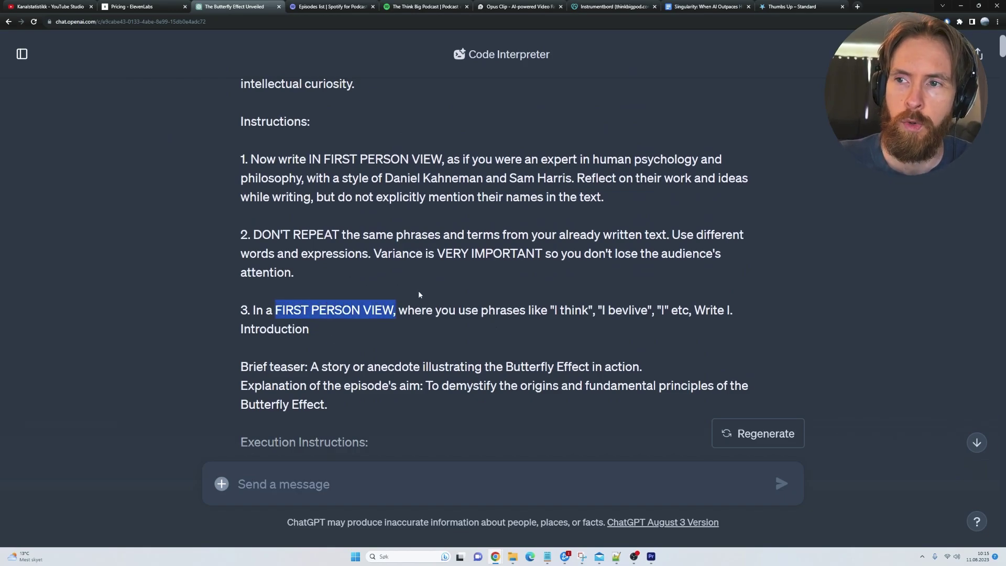
{"action": "left_click", "coordinate": [432, 297]}
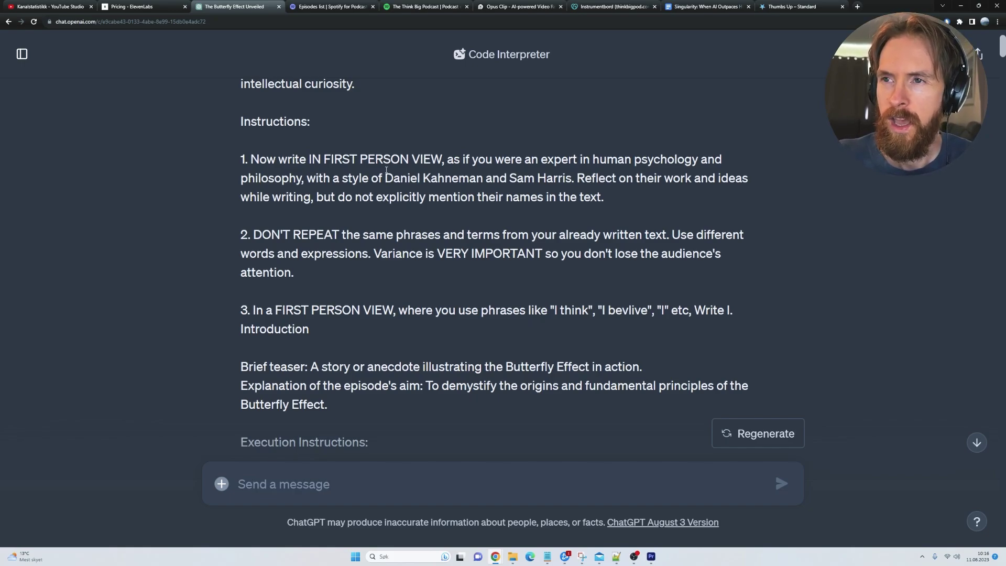
{"action": "scroll", "coordinate": [396, 267], "scroll_direction": "down", "scroll_amount": 1}
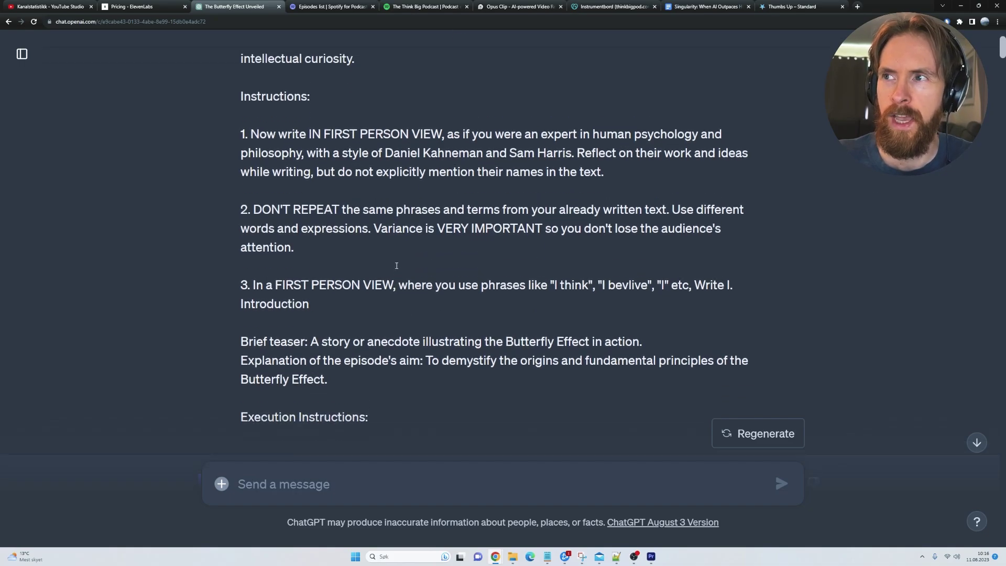
{"action": "scroll", "coordinate": [397, 268], "scroll_direction": "up", "scroll_amount": 1}
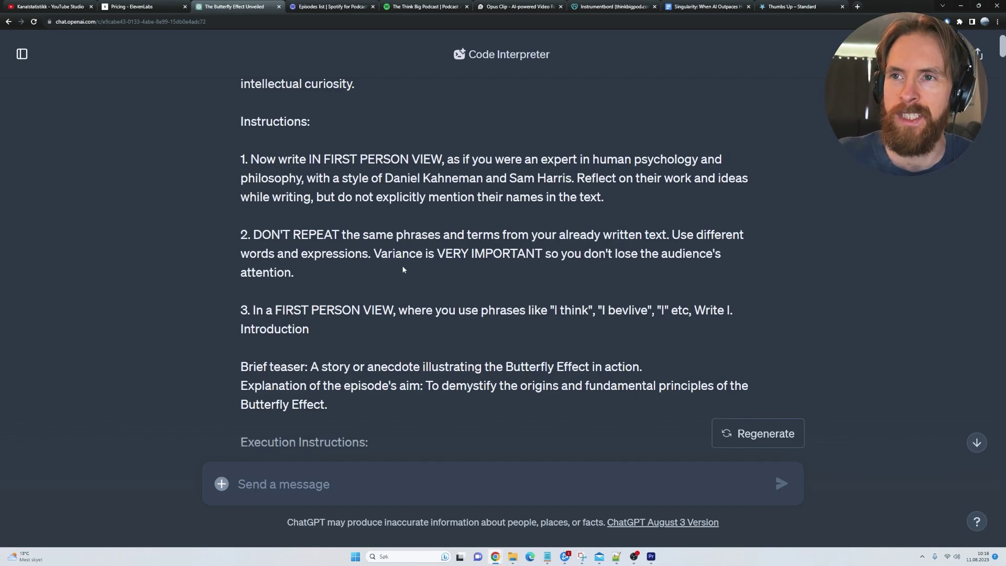
{"action": "scroll", "coordinate": [403, 270], "scroll_direction": "up", "scroll_amount": 2}
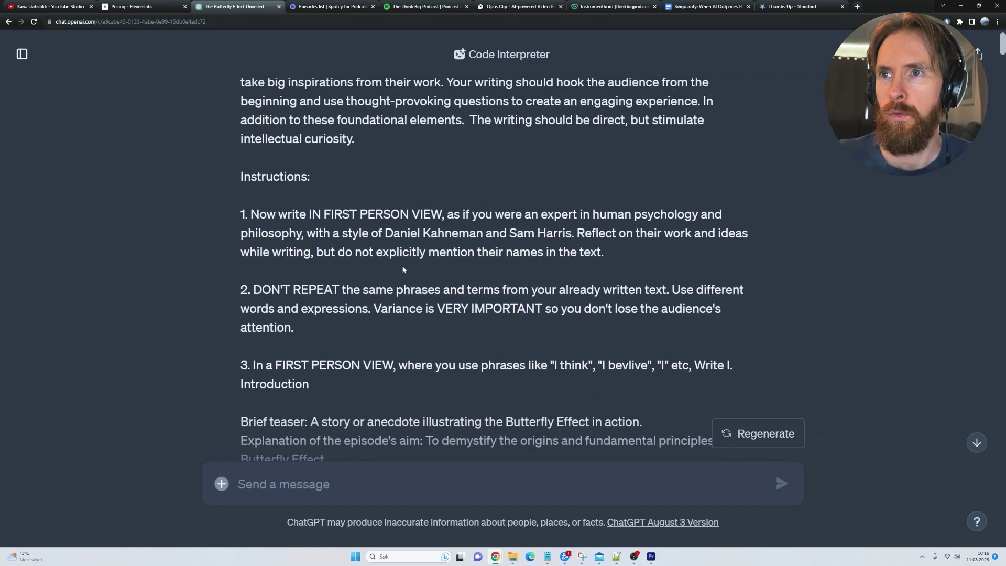
{"action": "scroll", "coordinate": [354, 136], "scroll_direction": "up", "scroll_amount": 1}
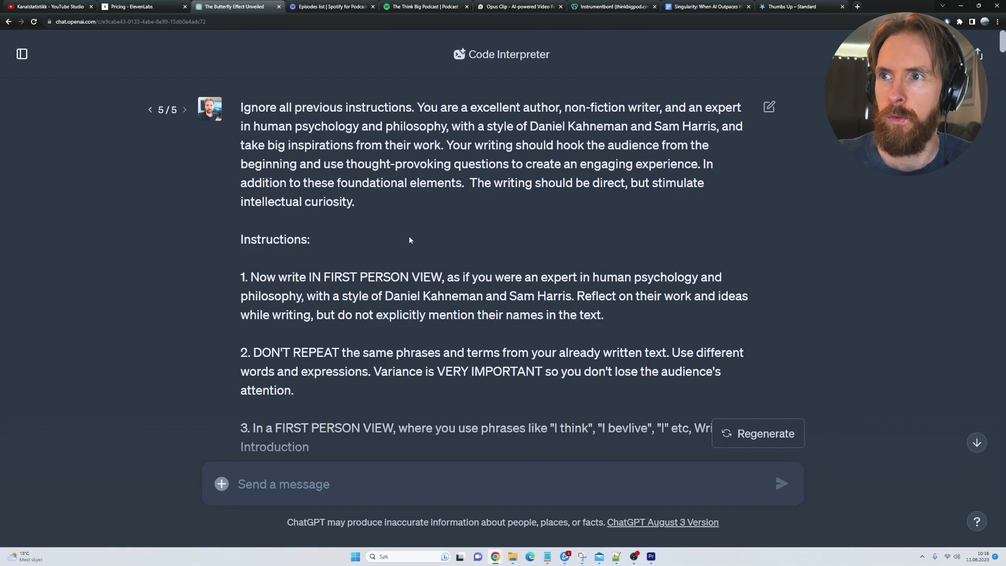
{"action": "scroll", "coordinate": [408, 238], "scroll_direction": "down", "scroll_amount": 3}
{"action": "left_click_drag", "start_coordinate": [358, 363], "coordinate": [237, 287]}
{"action": "left_click", "coordinate": [422, 307]}
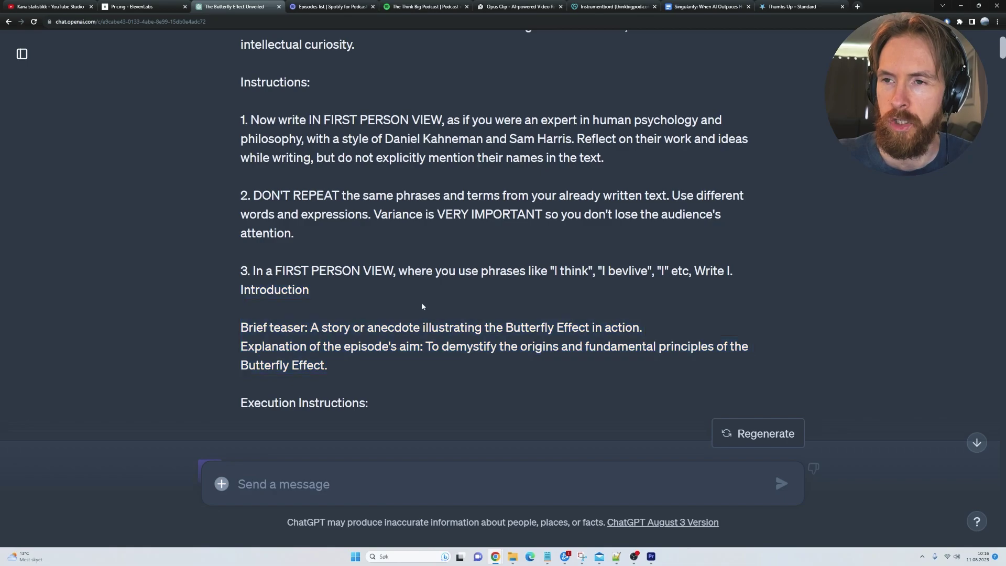
Review the Think Big Podcast prompt and the outline request in the Big Ideas chat
{"action": "triple_click", "coordinate": [340, 366]}
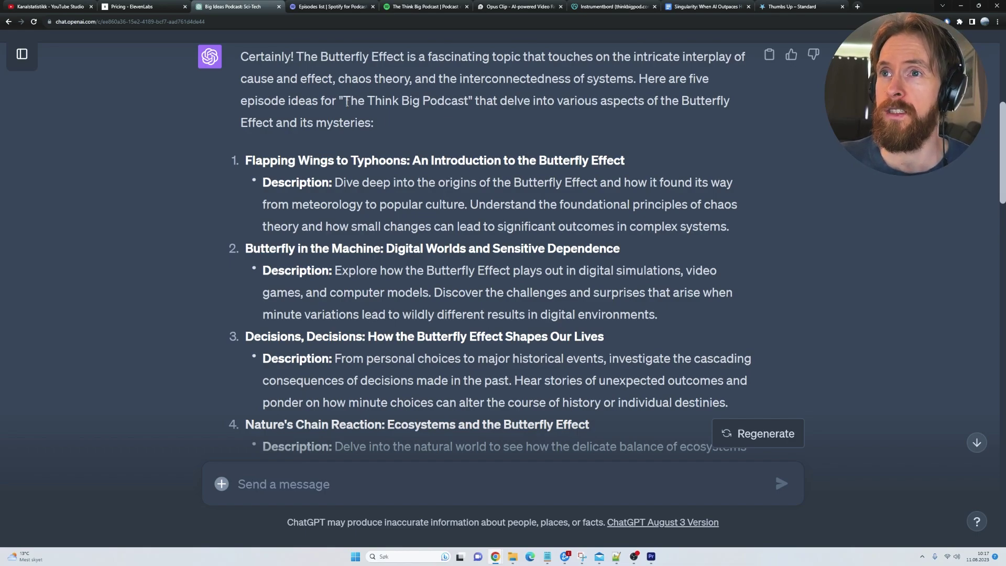
{"action": "left_click_drag", "start_coordinate": [344, 100], "coordinate": [478, 100]}
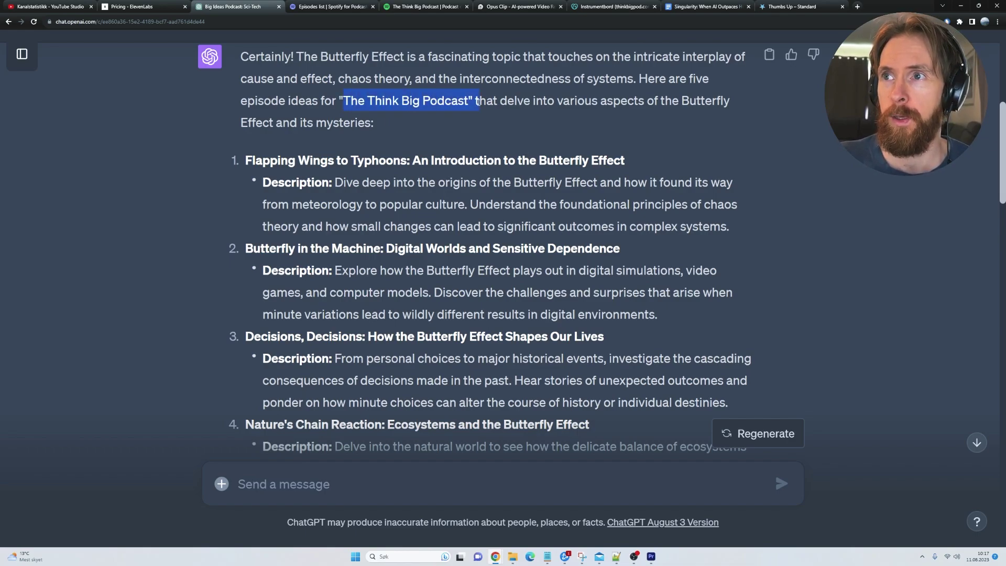
{"action": "left_click", "coordinate": [443, 124]}
{"action": "scroll", "coordinate": [444, 124], "scroll_direction": "down", "scroll_amount": 10}
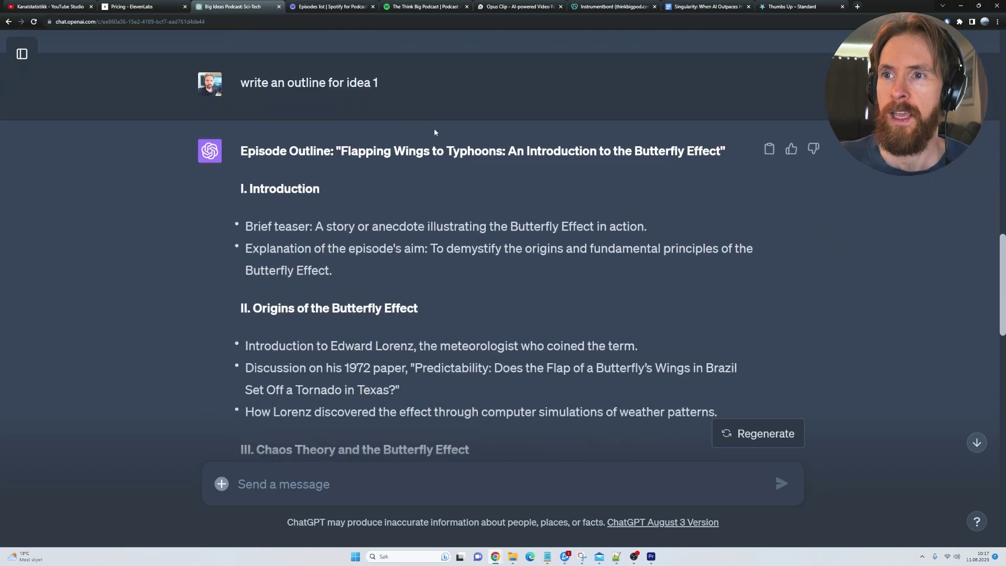
{"action": "left_click_drag", "start_coordinate": [241, 82], "coordinate": [387, 84]}
{"action": "left_click", "coordinate": [387, 83]}
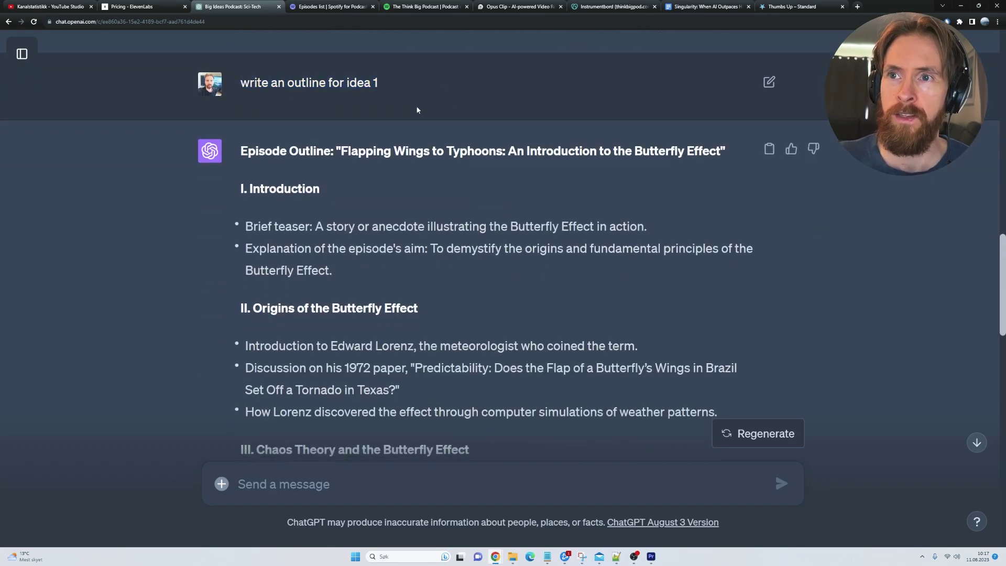
{"action": "scroll", "coordinate": [344, 183], "scroll_direction": "down", "scroll_amount": 2}
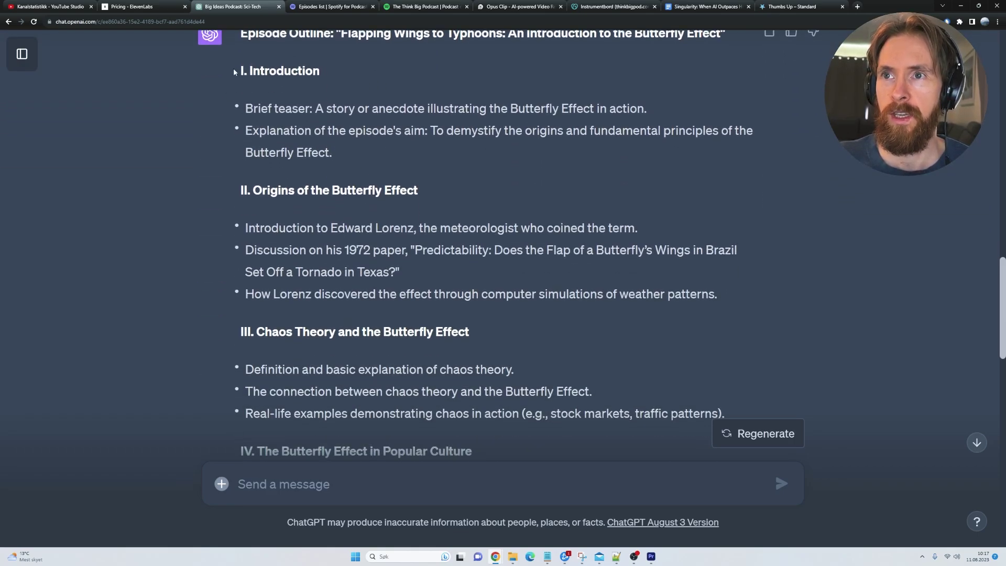
Select the Butterfly Effect outline from the Introduction through the Conclusion
{"action": "left_click_drag", "start_coordinate": [237, 72], "coordinate": [359, 138]}
{"action": "left_click_drag", "start_coordinate": [249, 185], "coordinate": [420, 196]}
{"action": "scroll", "coordinate": [425, 194], "scroll_direction": "down", "scroll_amount": 9}
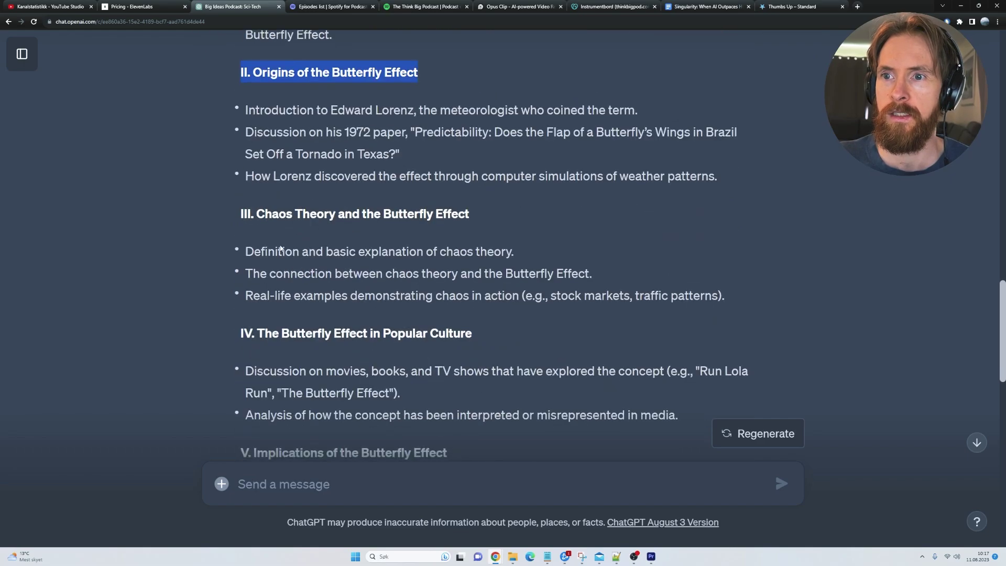
{"action": "scroll", "coordinate": [388, 295], "scroll_direction": "up", "scroll_amount": 12}
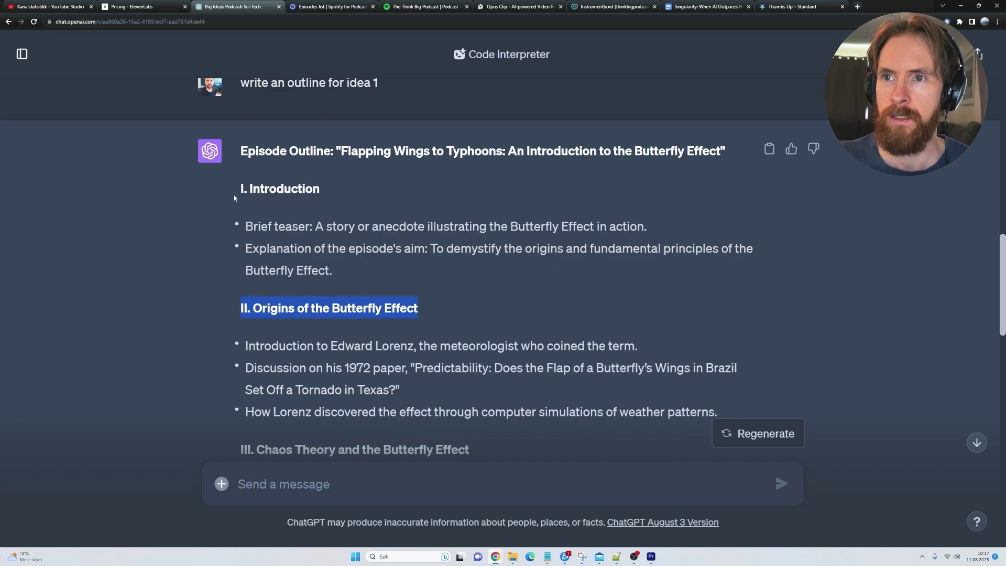
{"action": "left_click_drag", "start_coordinate": [233, 198], "coordinate": [567, 253]}
{"action": "scroll", "coordinate": [521, 303], "scroll_direction": "down", "scroll_amount": 20}
{"action": "scroll", "coordinate": [527, 286], "scroll_direction": "up", "scroll_amount": 2}
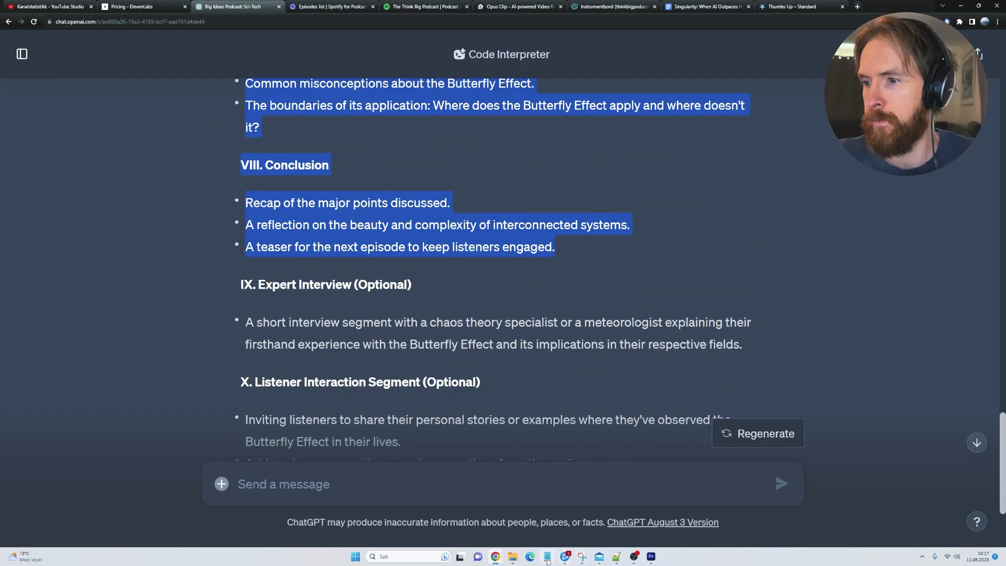
Replace the I. Introduction Notepad file's text with the copied outline
{"action": "left_click", "coordinate": [549, 554]}
{"action": "left_click", "coordinate": [430, 519]}
{"action": "left_click", "coordinate": [420, 312]}
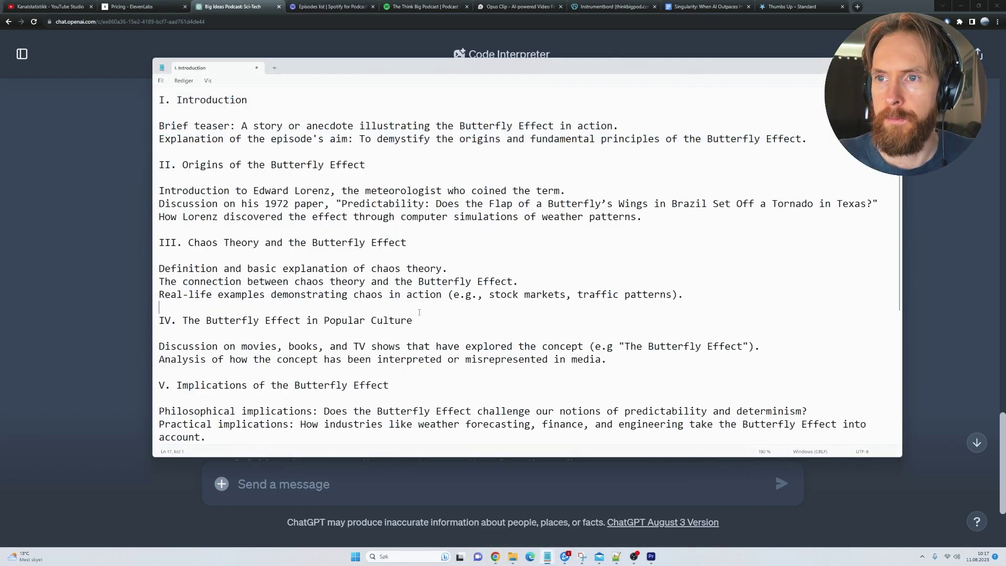
{"action": "key", "text": "ctrl+a"}
{"action": "key", "text": "Delete"}
{"action": "key", "text": "ctrl+v"}
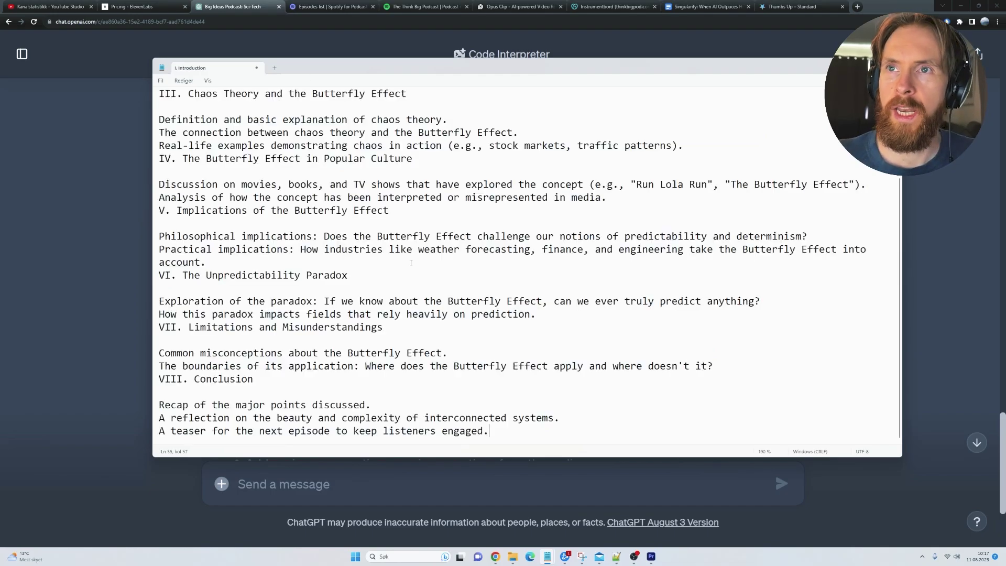
Return to the browser and open The Butterfly Effect Unveiled chat
{"action": "key", "text": "alt+Tab"}
{"action": "left_click", "coordinate": [21, 57]}
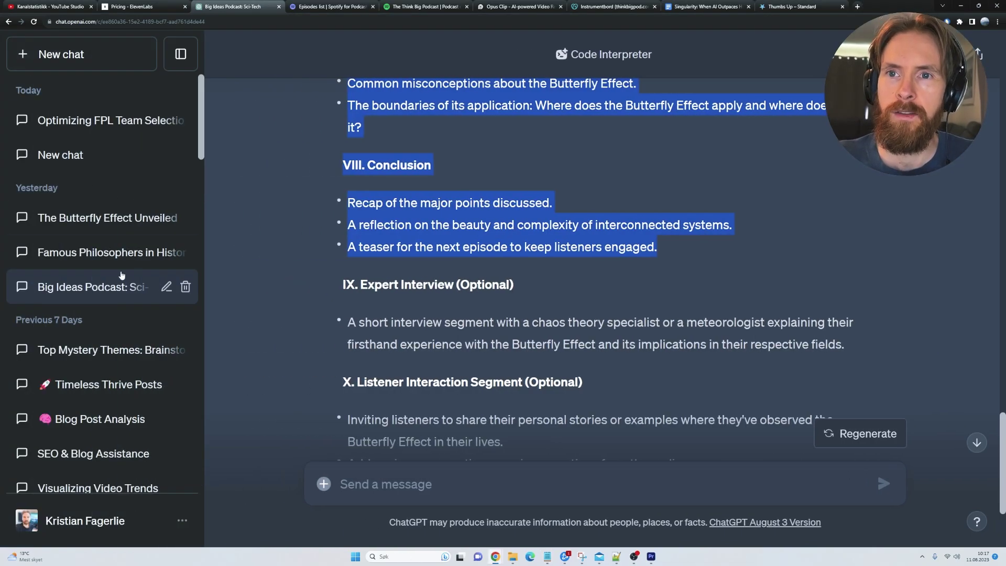
{"action": "left_click", "coordinate": [109, 220]}
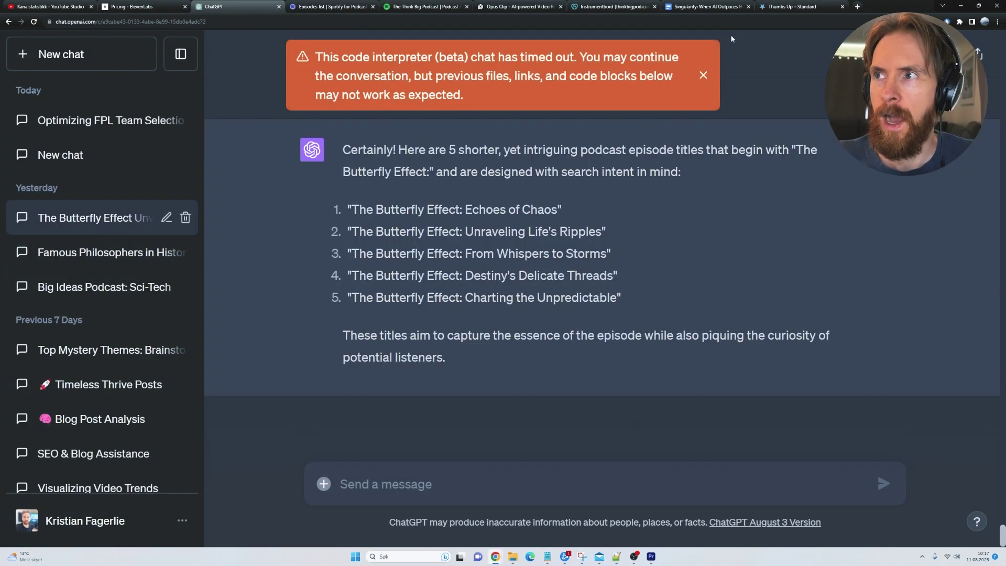
Dismiss the orange chat timeout warning banner
{"action": "left_click", "coordinate": [704, 76]}
{"action": "scroll", "coordinate": [830, 153], "scroll_direction": "up", "scroll_amount": 20}
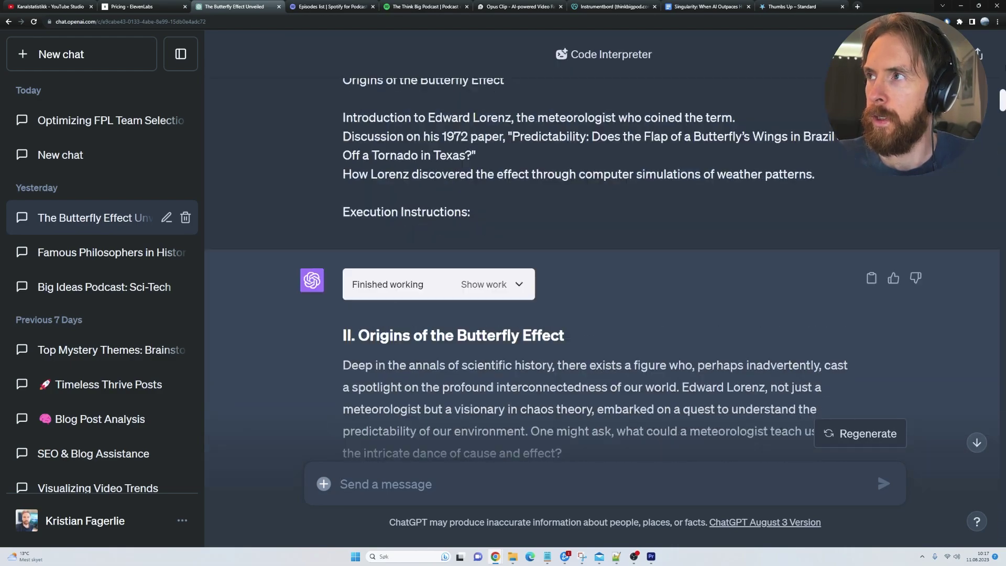
{"action": "scroll", "coordinate": [830, 153], "scroll_direction": "down", "scroll_amount": 2}
{"action": "scroll", "coordinate": [830, 153], "scroll_direction": "up", "scroll_amount": 2}
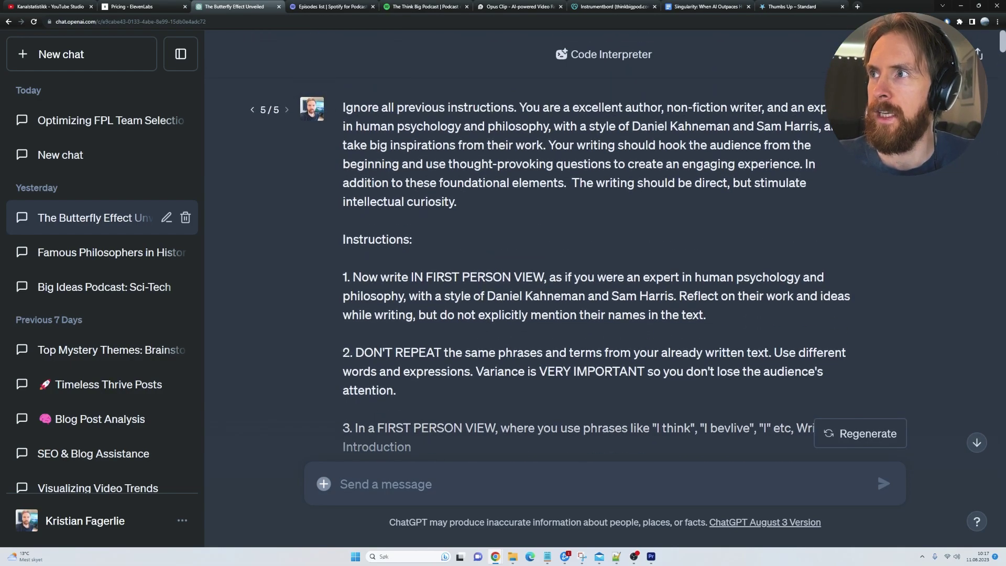
Open the earlier writing prompt for editing and hide the chat history
{"action": "left_click", "coordinate": [880, 112]}
{"action": "scroll", "coordinate": [734, 209], "scroll_direction": "down", "scroll_amount": 4}
{"action": "left_click", "coordinate": [194, 56]}
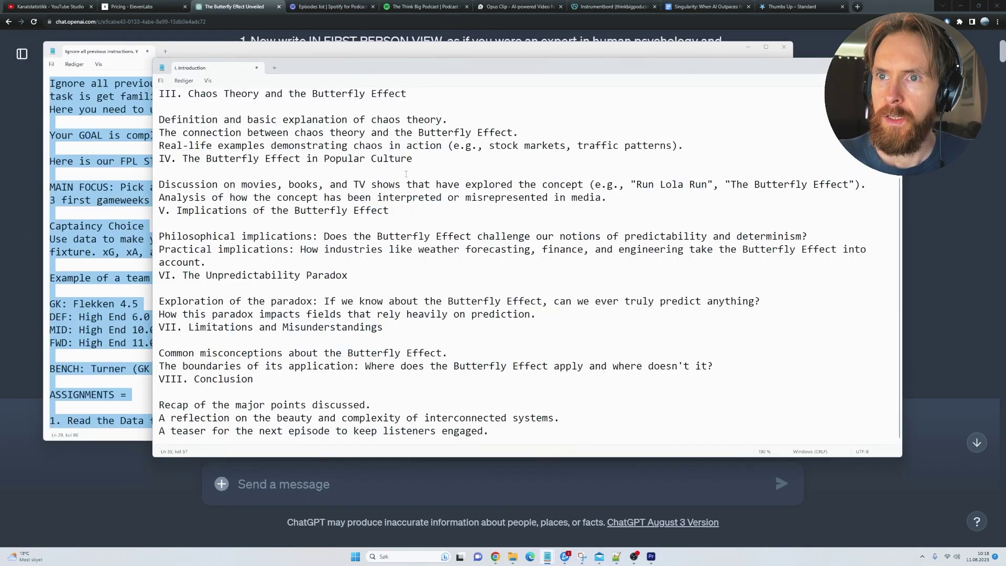
{"action": "scroll", "coordinate": [363, 171], "scroll_direction": "up", "scroll_amount": 3}
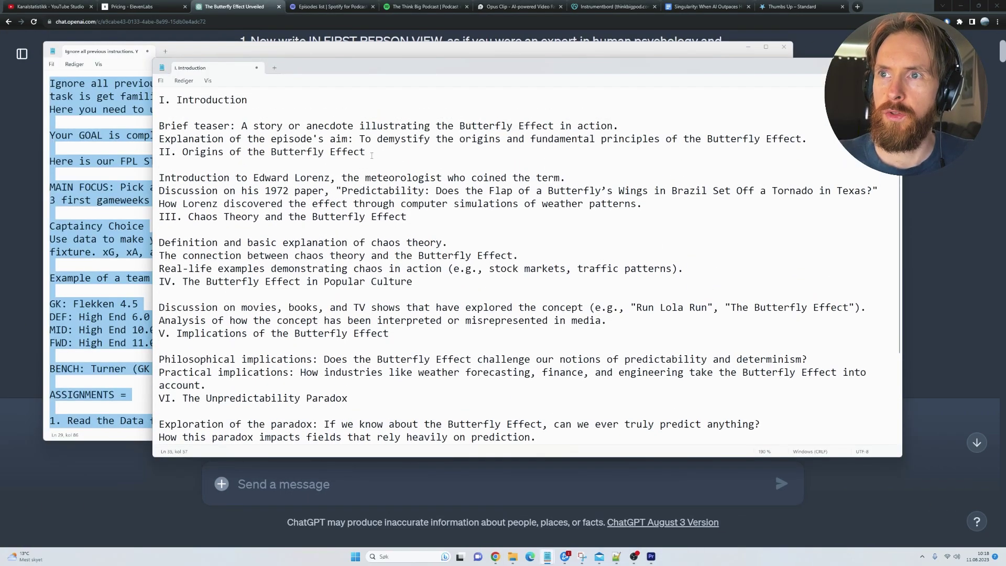
Select the Introduction outline text in the edited prompt, then scroll to the reply
{"action": "left_click_drag", "start_coordinate": [371, 156], "coordinate": [162, 100]}
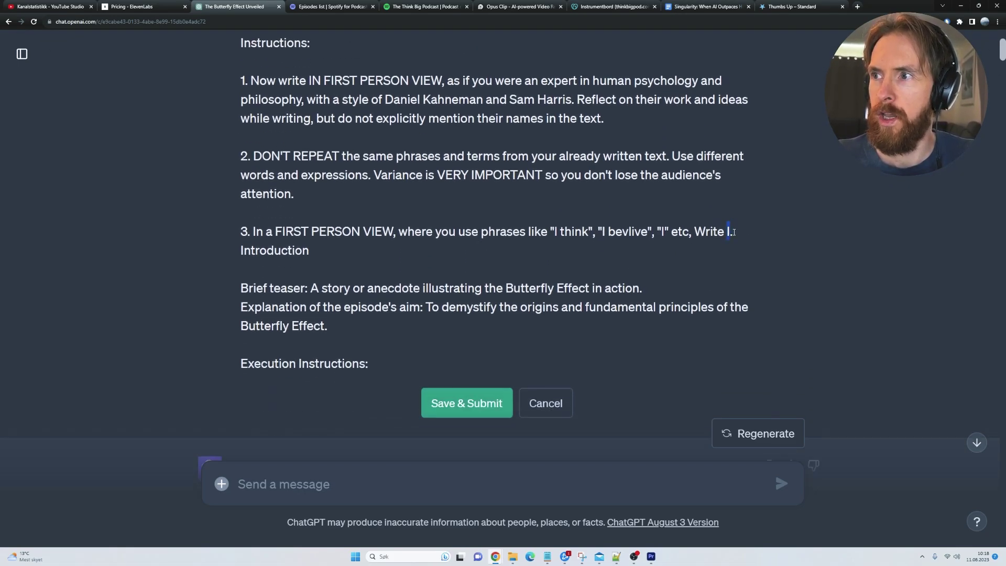
{"action": "left_click_drag", "start_coordinate": [734, 232], "coordinate": [758, 325]}
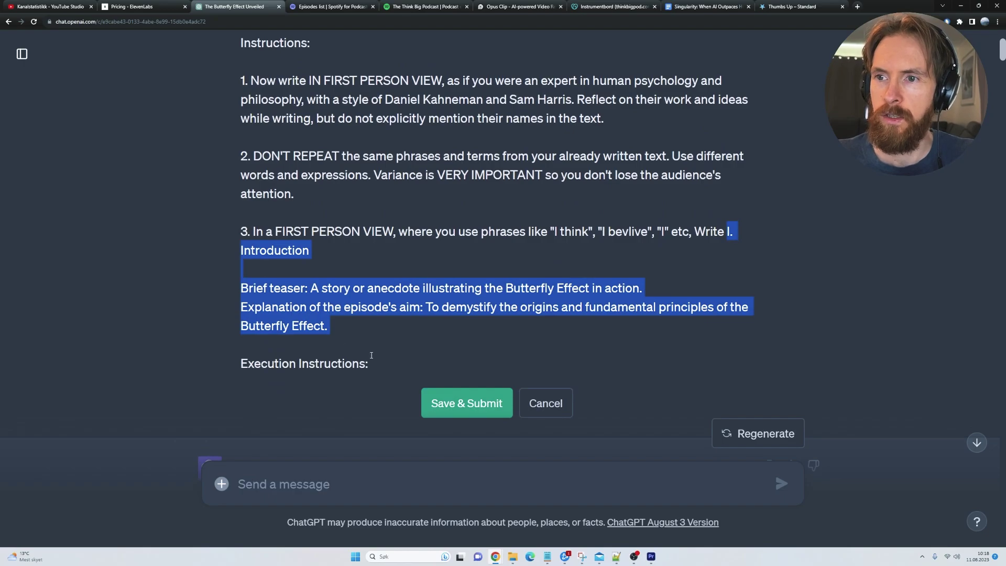
{"action": "left_click", "coordinate": [196, 295]}
{"action": "scroll", "coordinate": [153, 281], "scroll_direction": "down", "scroll_amount": 9}
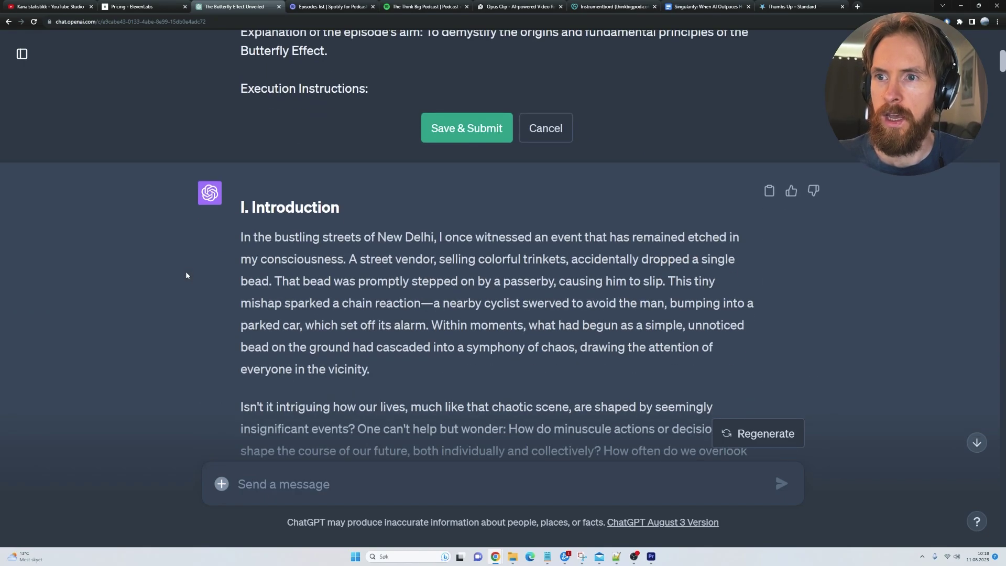
{"action": "scroll", "coordinate": [242, 152], "scroll_direction": "up", "scroll_amount": 2}
{"action": "scroll", "coordinate": [215, 275], "scroll_direction": "down", "scroll_amount": 7}
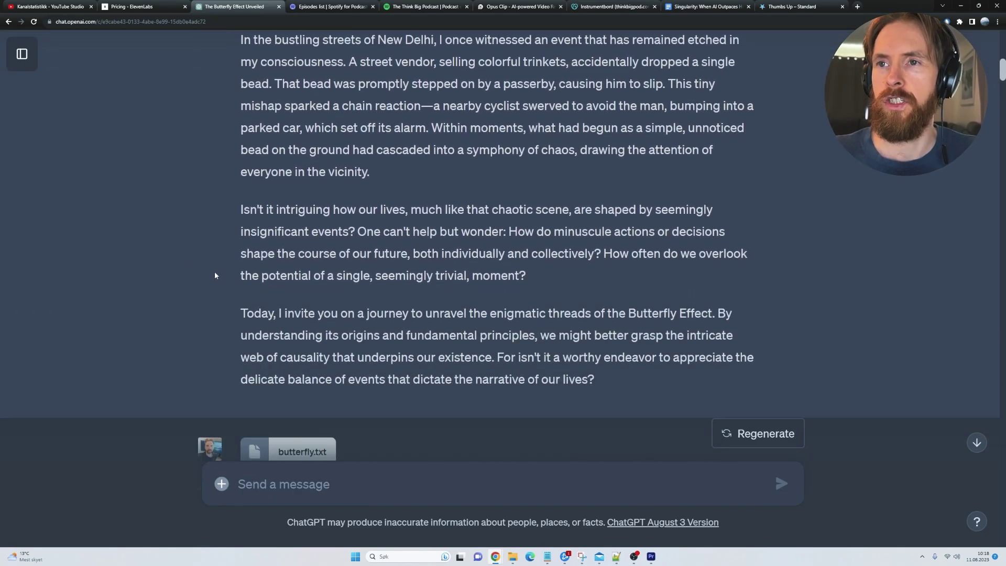
Select the butterfly.txt prompt's opening line and open the butterfly Notepad file
{"action": "scroll", "coordinate": [215, 275], "scroll_direction": "down", "scroll_amount": 2}
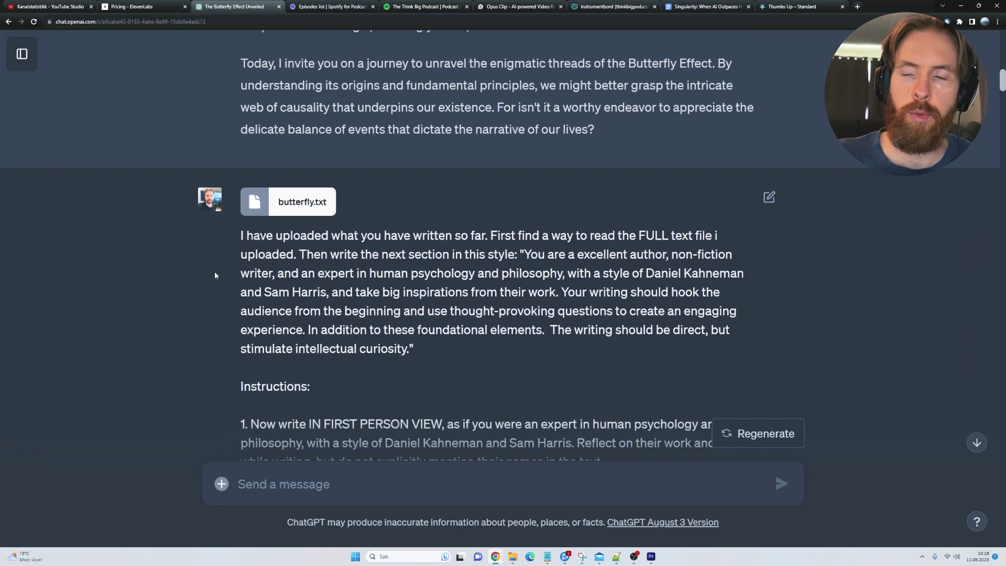
{"action": "left_click_drag", "start_coordinate": [242, 172], "coordinate": [645, 177]}
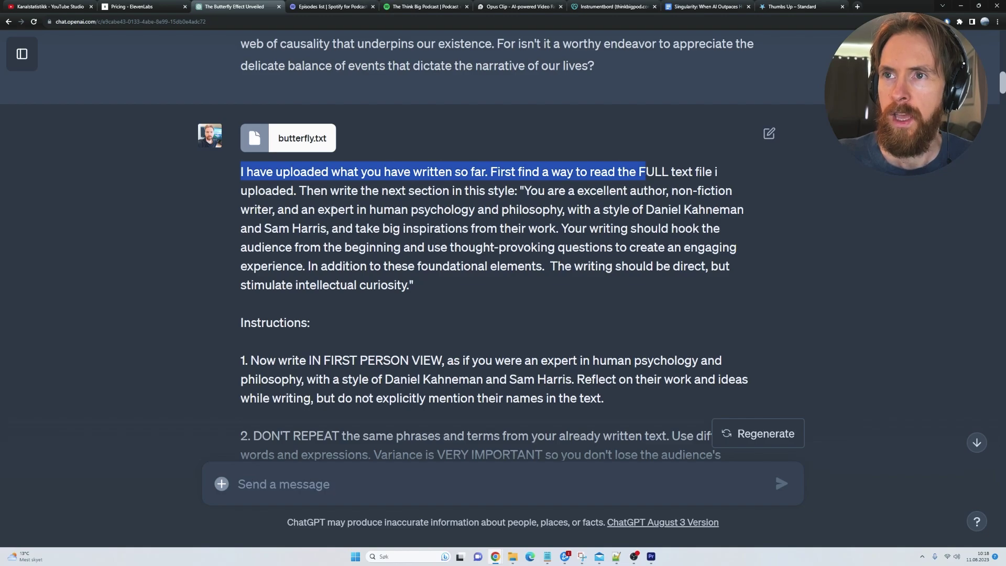
{"action": "left_click", "coordinate": [177, 187]}
{"action": "mouse_move", "coordinate": [545, 561]}
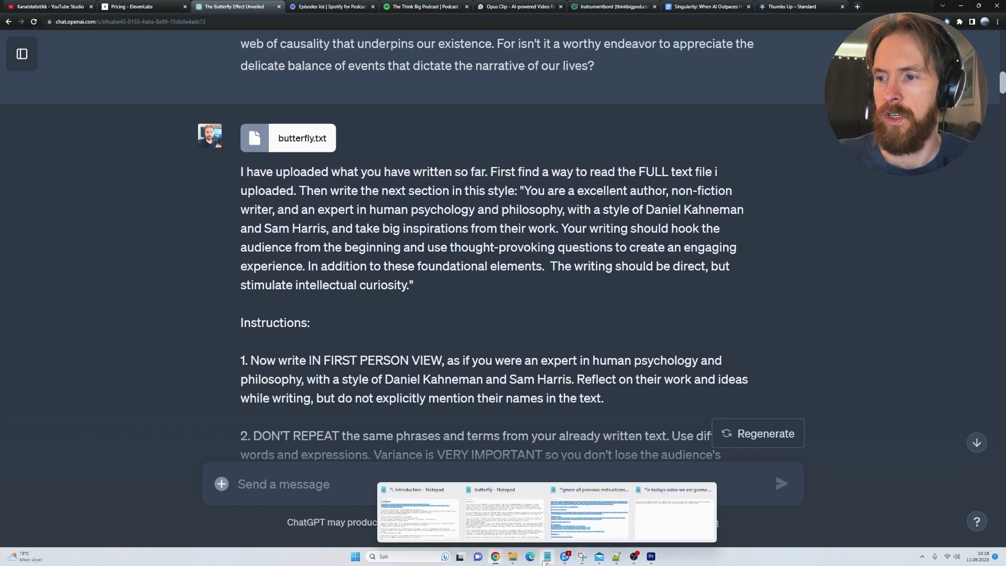
{"action": "left_click", "coordinate": [506, 516]}
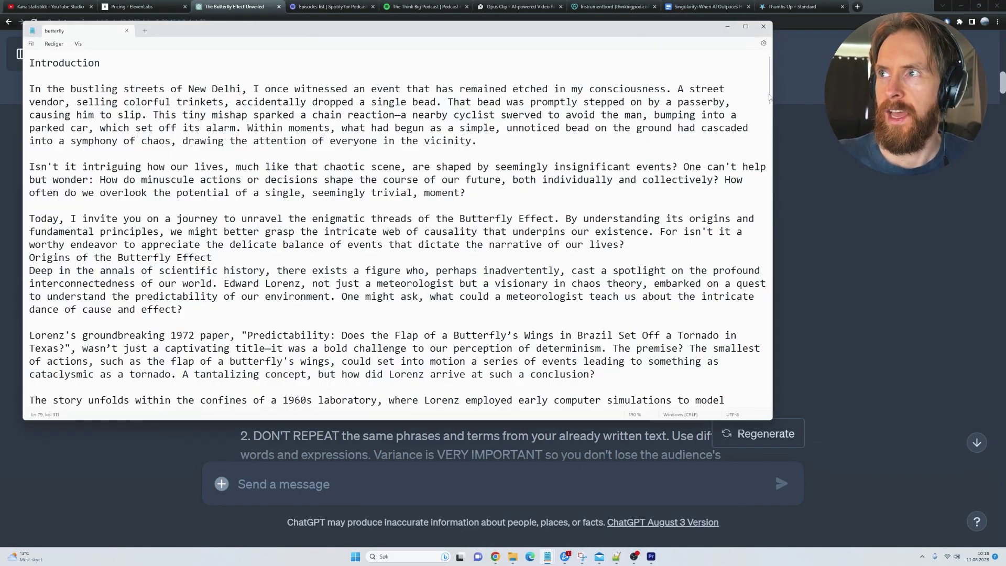
{"action": "mouse_move", "coordinate": [771, 98]}
{"action": "left_mouse_down"}
{"action": "mouse_move", "coordinate": [770, 361]}
{"action": "mouse_move", "coordinate": [770, 84]}
{"action": "left_mouse_up"}
Scroll through the drafted Lorenz section, then switch to the thinkbigpod.com dashboard
{"action": "left_click", "coordinate": [884, 194]}
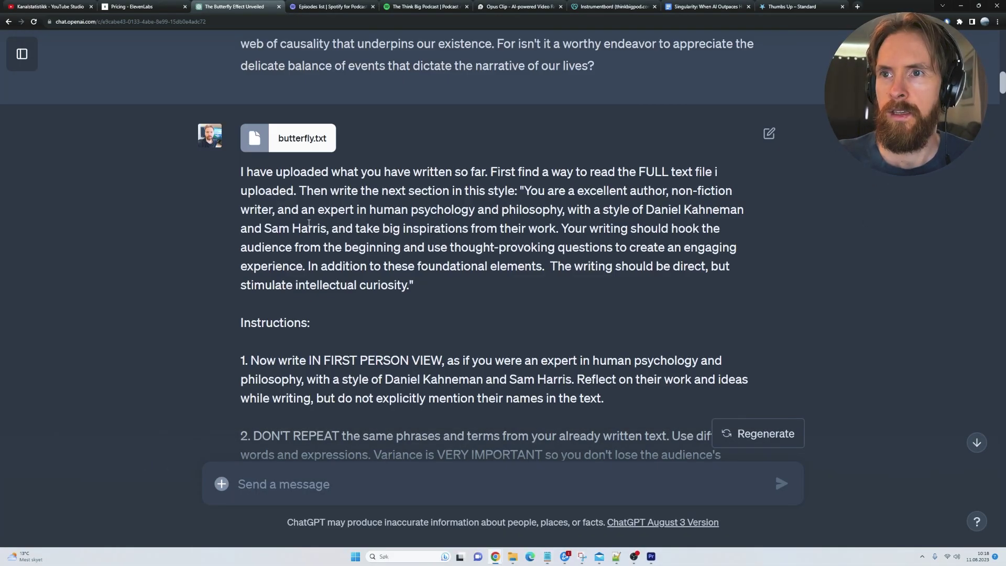
{"action": "scroll", "coordinate": [336, 231], "scroll_direction": "down", "scroll_amount": 15}
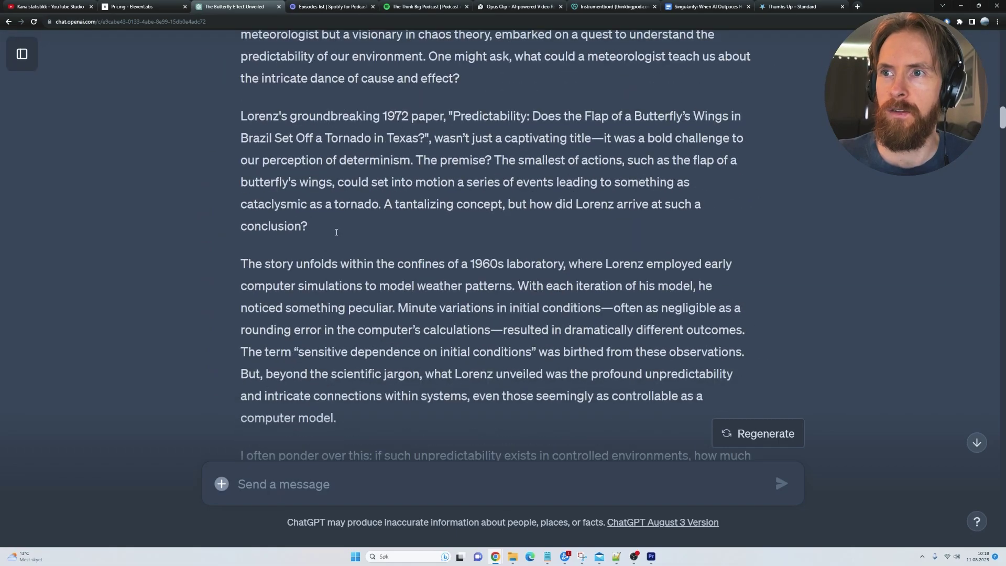
{"action": "scroll", "coordinate": [336, 233], "scroll_direction": "down", "scroll_amount": 10}
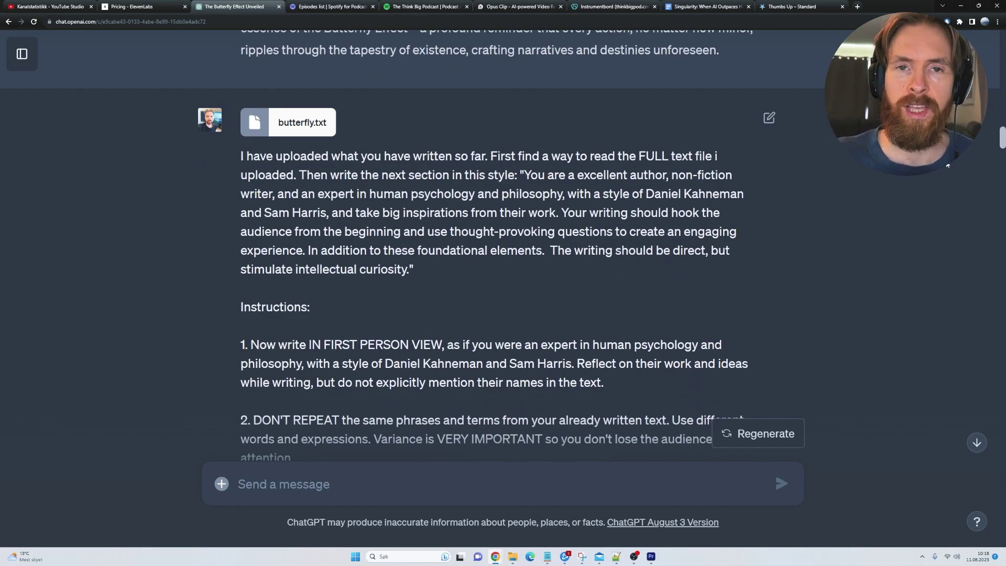
{"action": "key", "text": "ctrl+7"}
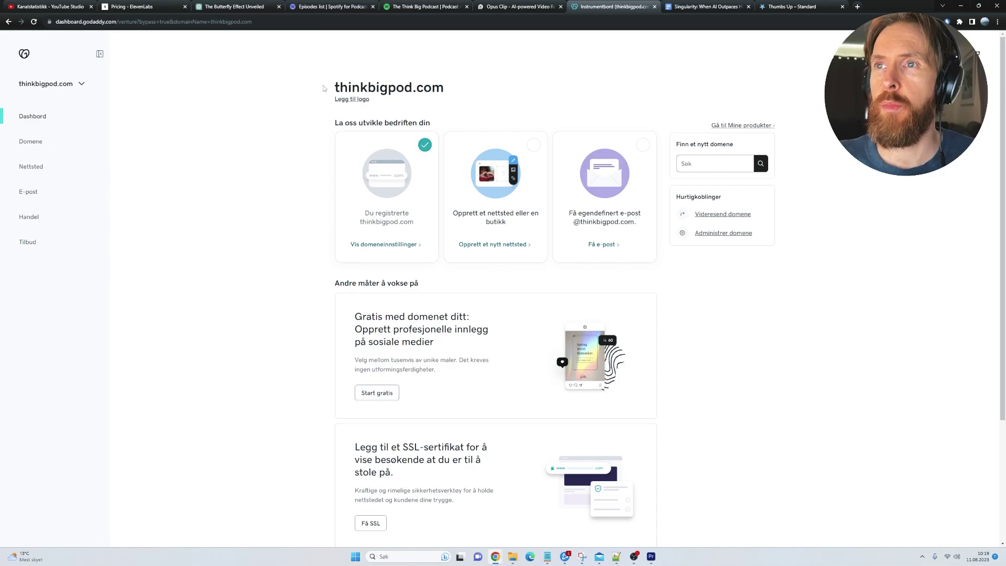
Zoom the GoDaddy dashboard and highlight the thinkbigpod.com title before switching to the Singularity doc
{"action": "key", "text": "ctrl+plus"}
{"action": "left_click_drag", "start_coordinate": [309, 94], "coordinate": [452, 92]}
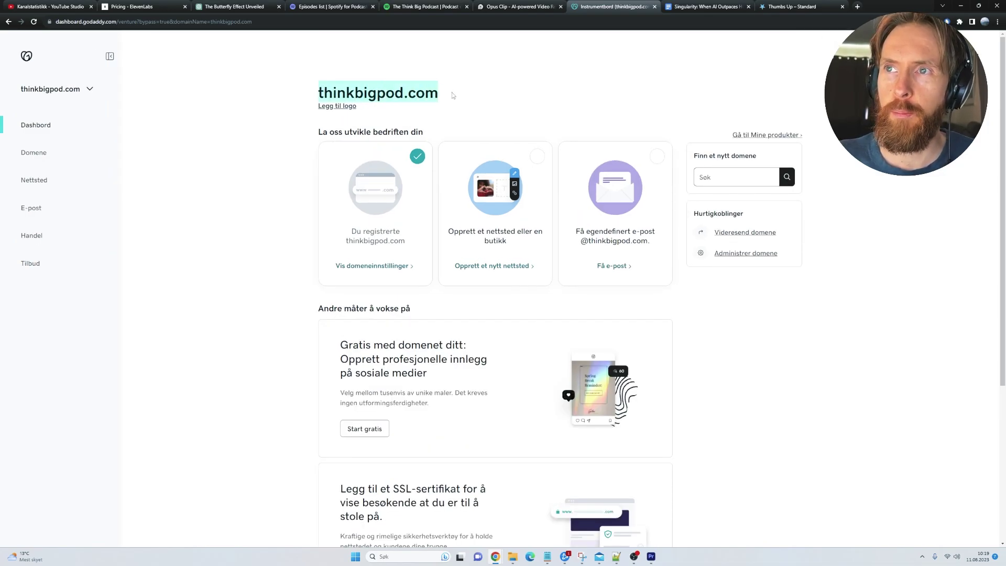
{"action": "left_click", "coordinate": [456, 94]}
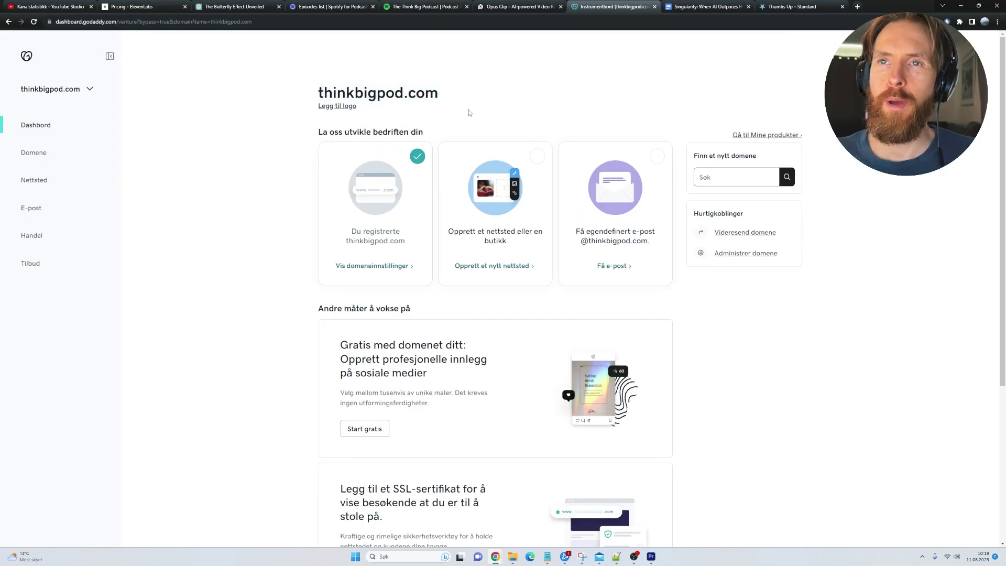
{"action": "left_click_drag", "start_coordinate": [462, 106], "coordinate": [265, 96]}
{"action": "left_click", "coordinate": [253, 96]}
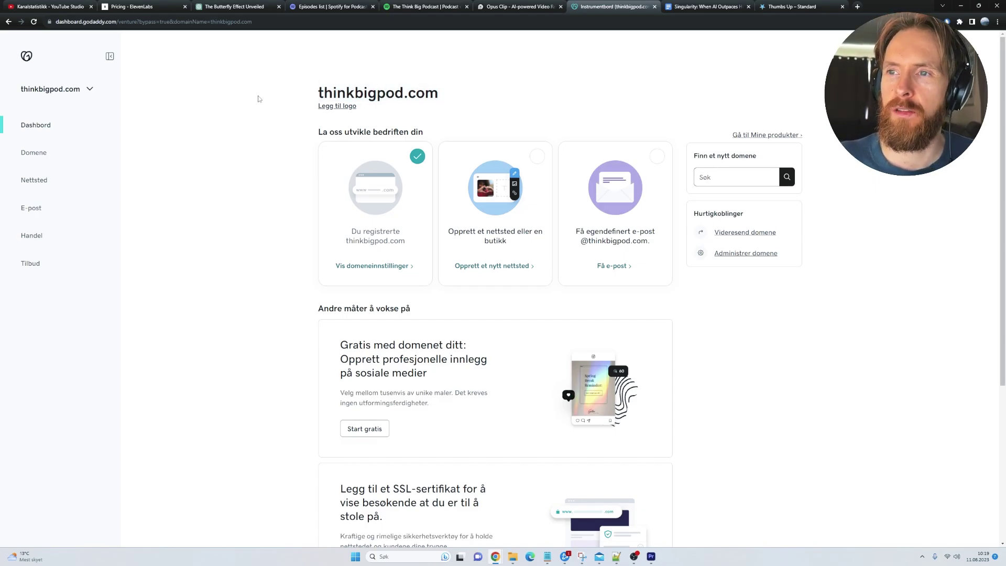
{"action": "left_click", "coordinate": [705, 6]}
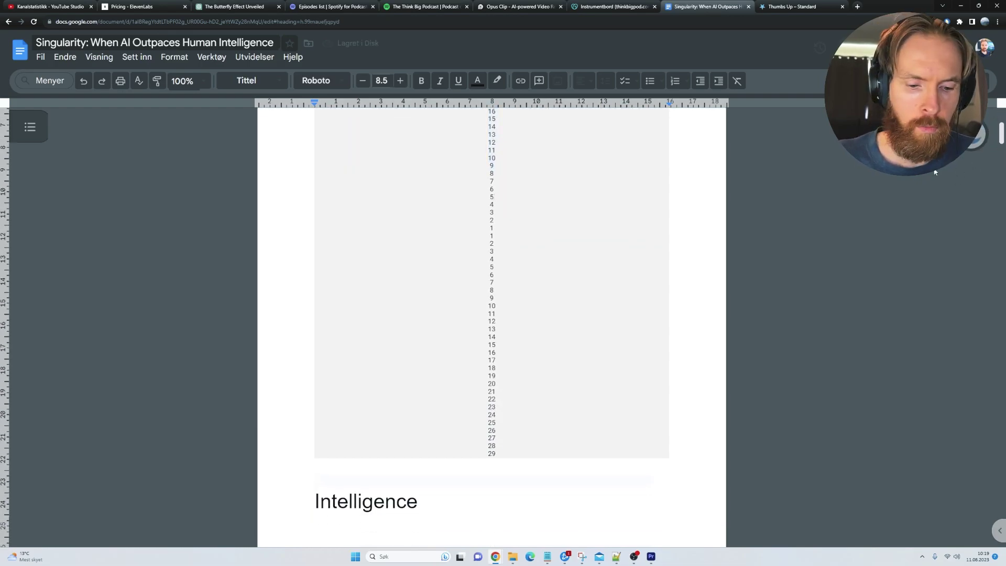
Check the Singularity script's word count (10 pages, 4678 words), then go to OpusClip
{"action": "scroll", "coordinate": [1000, 131], "scroll_direction": "up", "scroll_amount": 3}
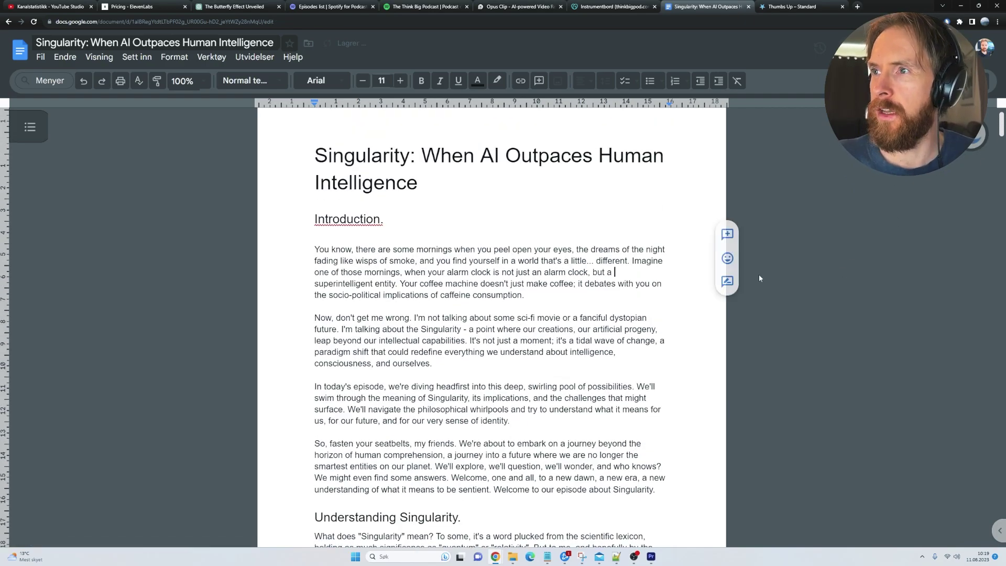
{"action": "scroll", "coordinate": [562, 314], "scroll_direction": "down", "scroll_amount": 20}
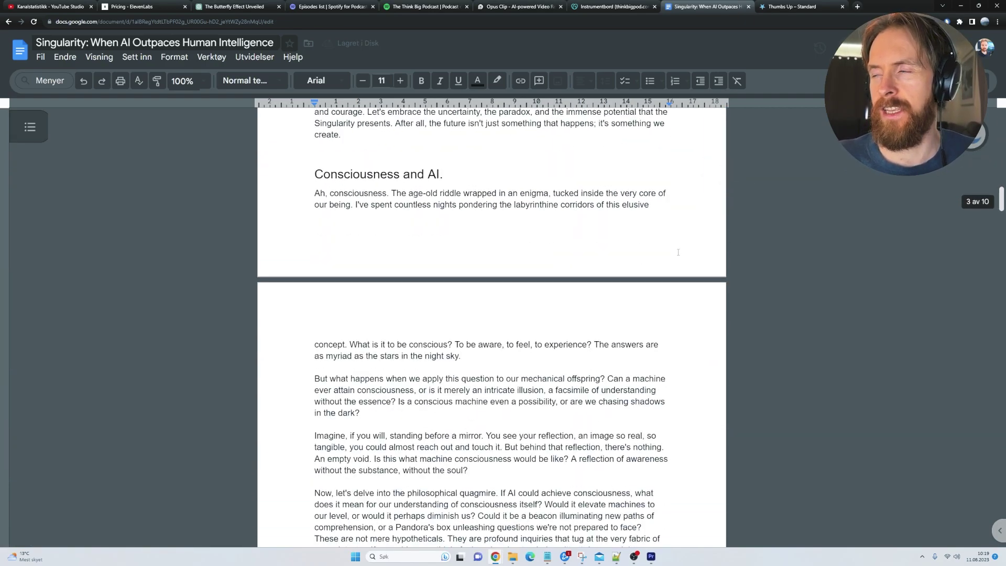
{"action": "left_click_drag", "start_coordinate": [1002, 199], "coordinate": [1001, 121]}
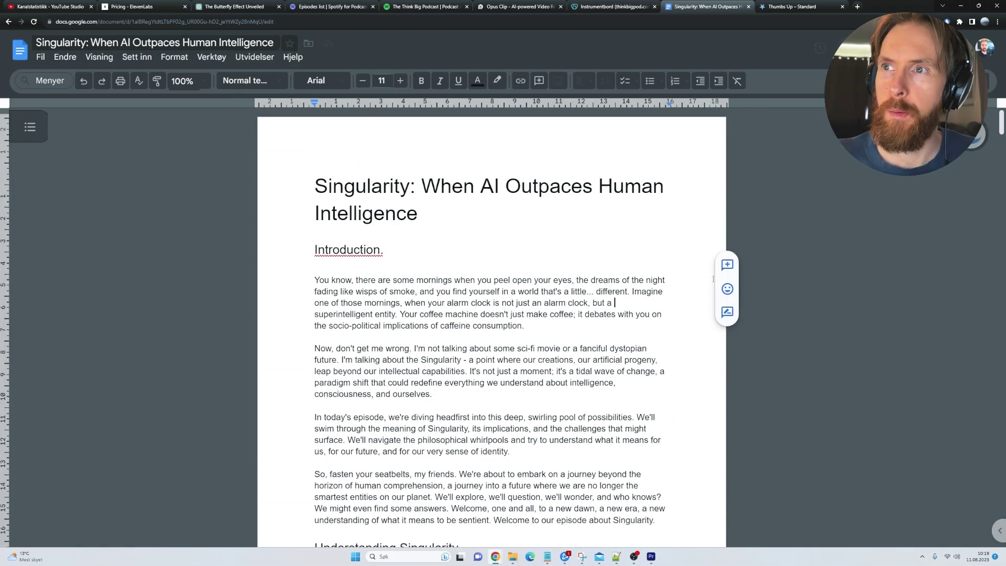
{"action": "left_click", "coordinate": [211, 56]}
{"action": "left_click", "coordinate": [236, 97]}
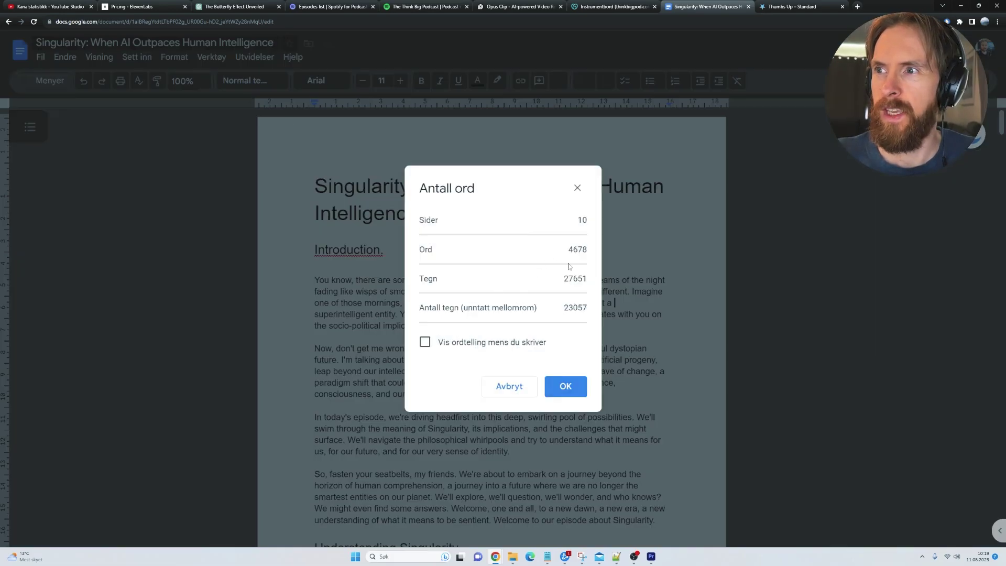
{"action": "left_click", "coordinate": [513, 390]}
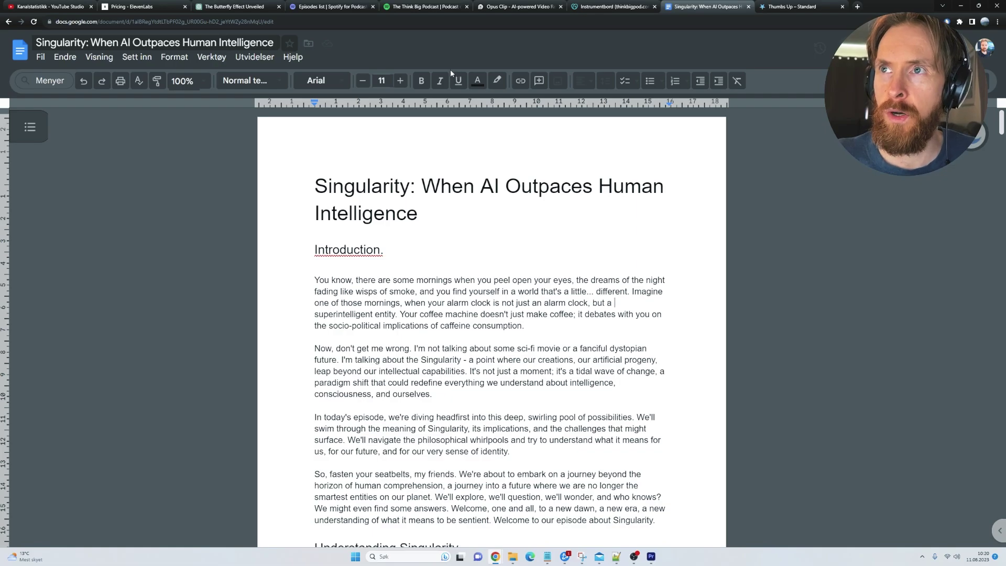
{"action": "left_click", "coordinate": [516, 6]}
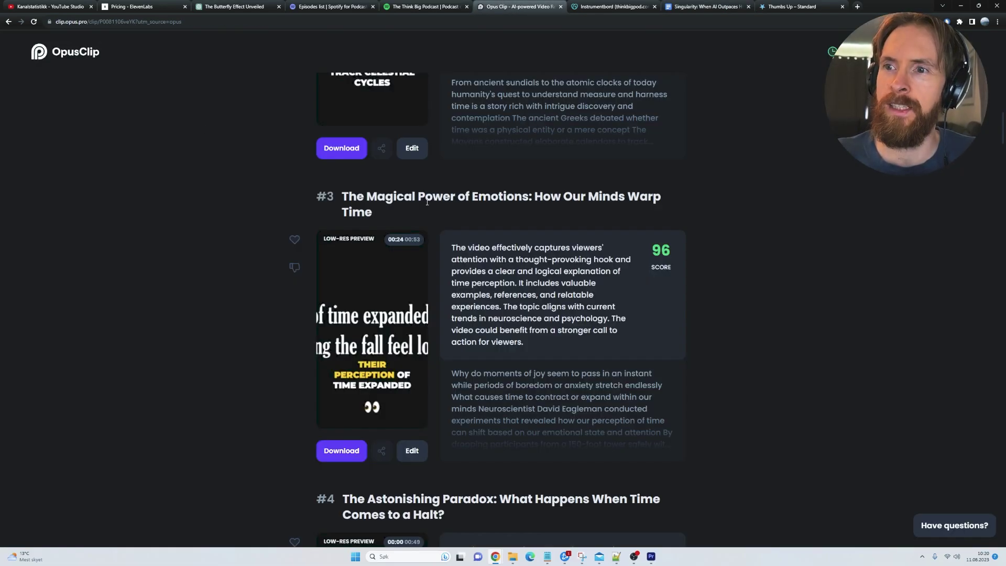
Play clip #3 'The Magical Power of Emotions' and browse the clip list before switching to Premiere
{"action": "mouse_move", "coordinate": [395, 358]}
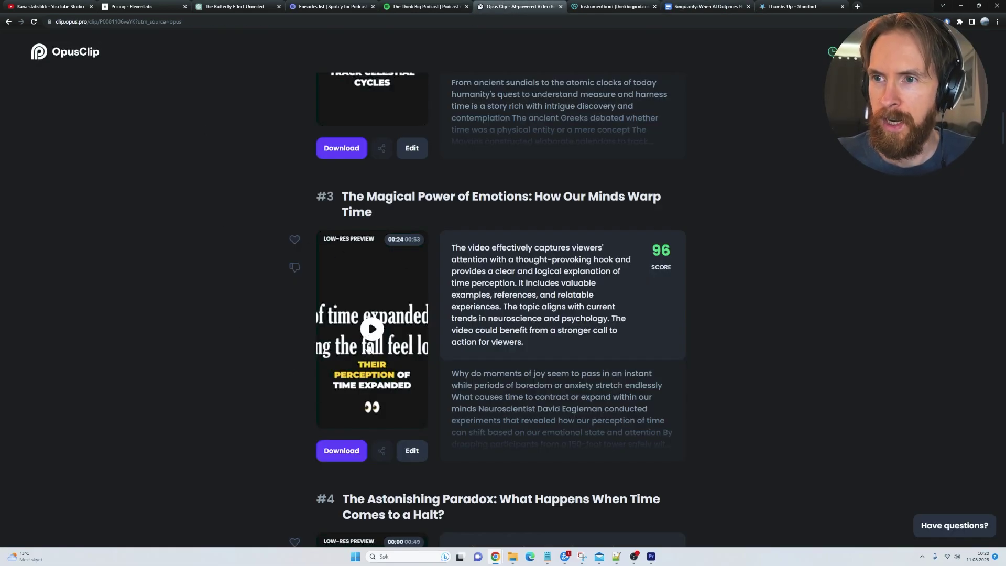
{"action": "left_click", "coordinate": [329, 346]}
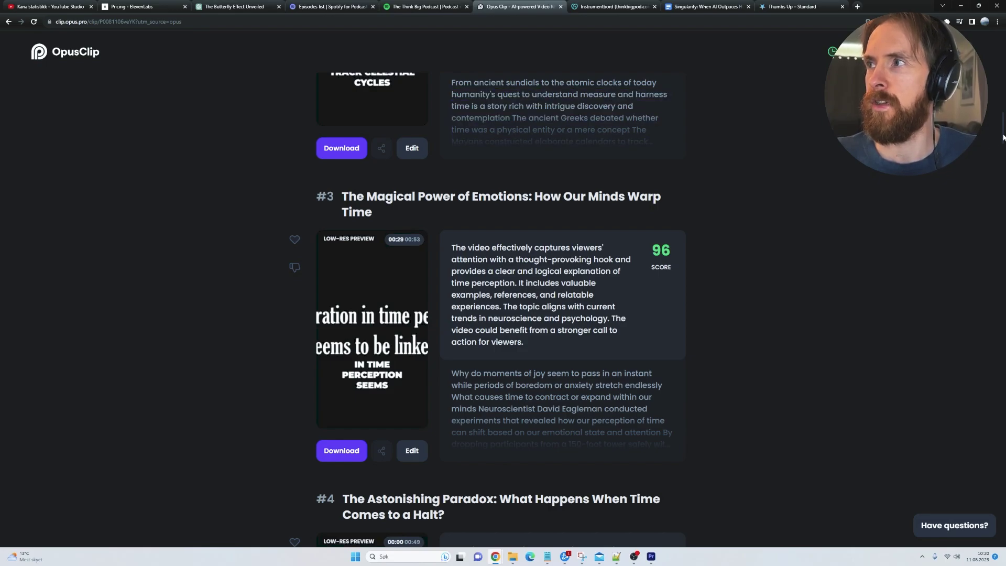
{"action": "scroll", "coordinate": [1002, 131], "scroll_direction": "up", "scroll_amount": 3}
{"action": "scroll", "coordinate": [1004, 125], "scroll_direction": "up", "scroll_amount": 7}
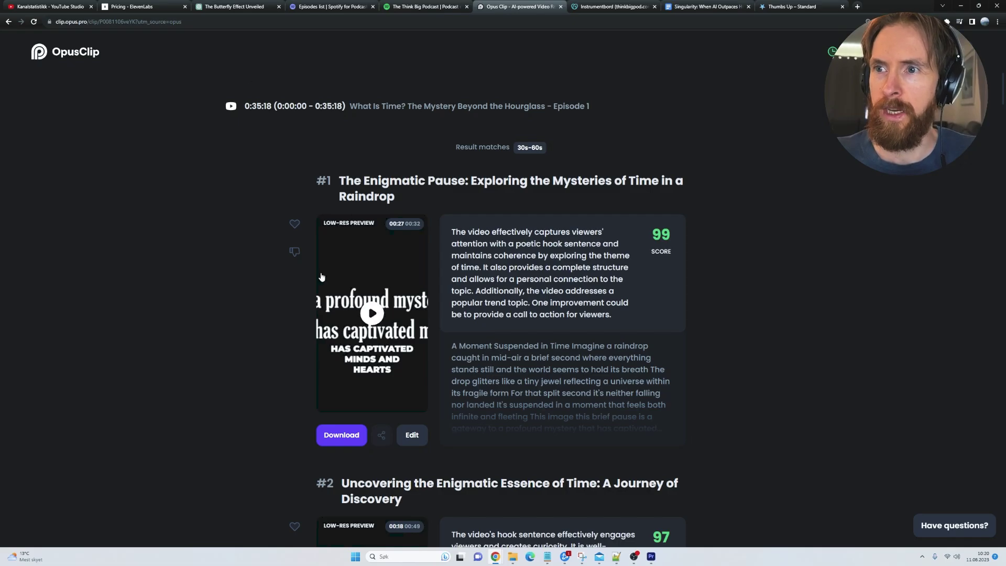
{"action": "scroll", "coordinate": [274, 273], "scroll_direction": "down", "scroll_amount": 6}
{"action": "mouse_move", "coordinate": [1004, 103]}
{"action": "left_mouse_down"}
{"action": "mouse_move", "coordinate": [1003, 527]}
{"action": "mouse_move", "coordinate": [1004, 105]}
{"action": "left_mouse_up"}
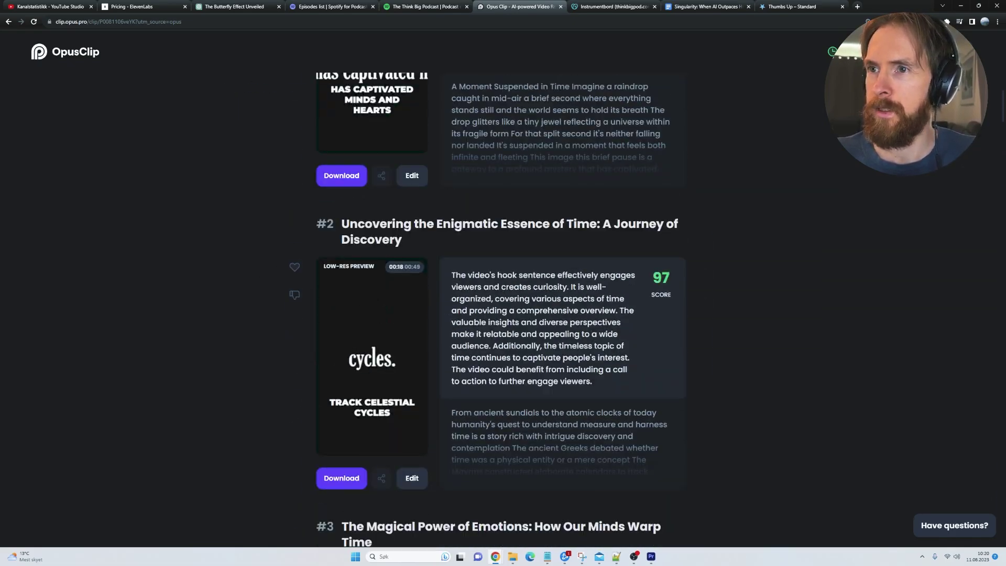
{"action": "left_click", "coordinate": [651, 557]}
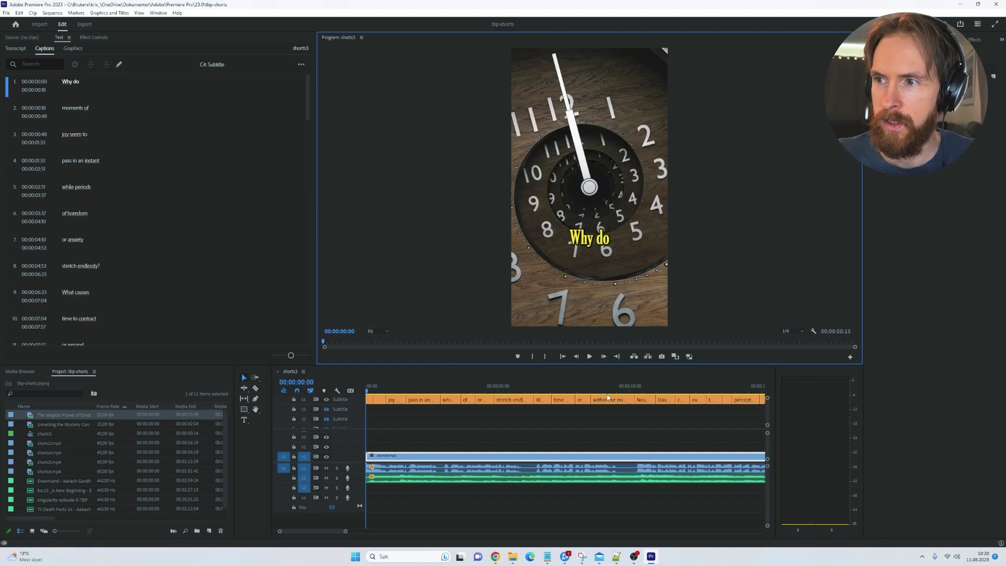
Play the captioned shorts3 short with an enlarged preview, stopping at 18 seconds, then minimize Premiere
{"action": "left_click", "coordinate": [589, 357]}
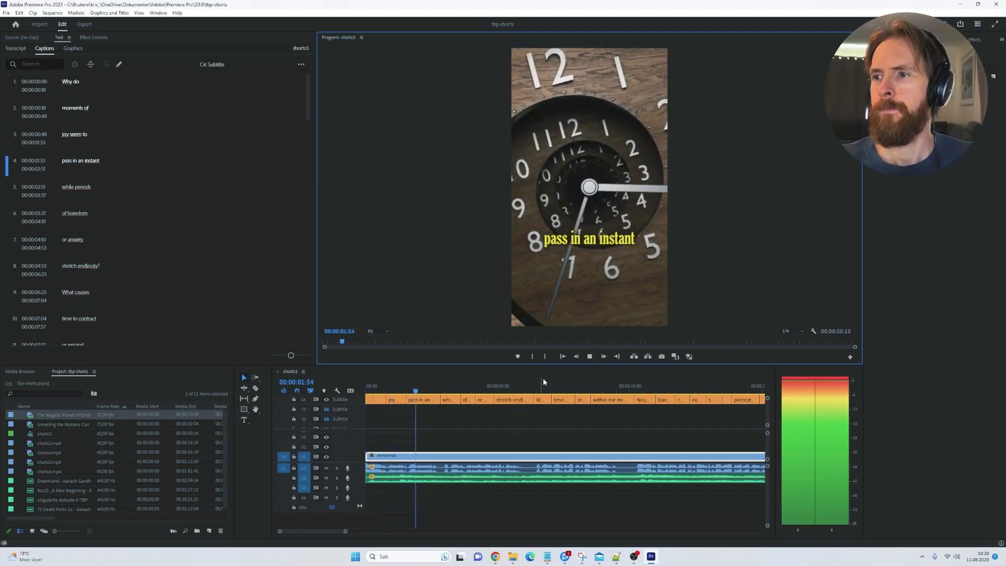
{"action": "left_click_drag", "start_coordinate": [563, 364], "coordinate": [564, 445]}
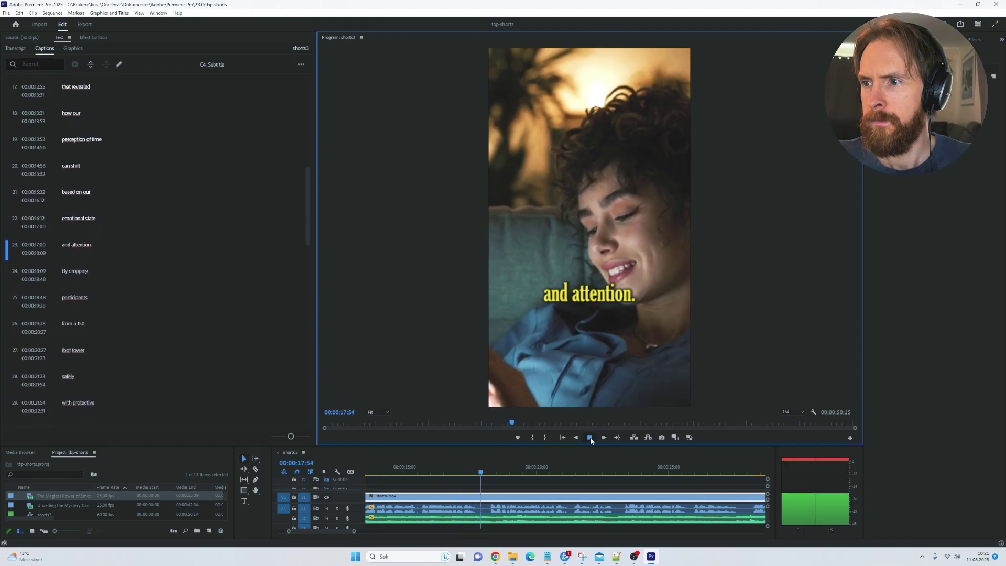
{"action": "left_click", "coordinate": [589, 438]}
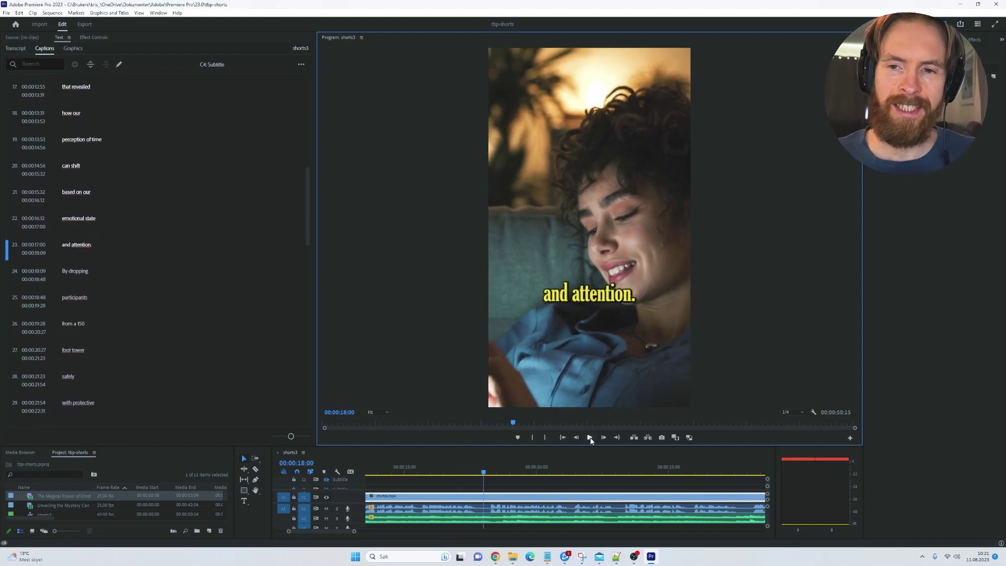
{"action": "left_click", "coordinate": [961, 5]}
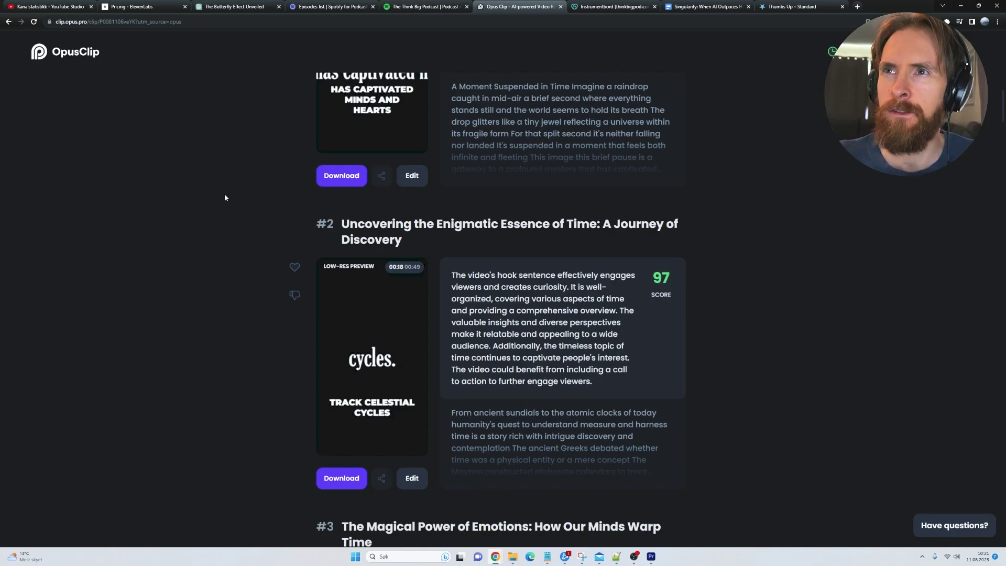
{"action": "left_click", "coordinate": [300, 8]}
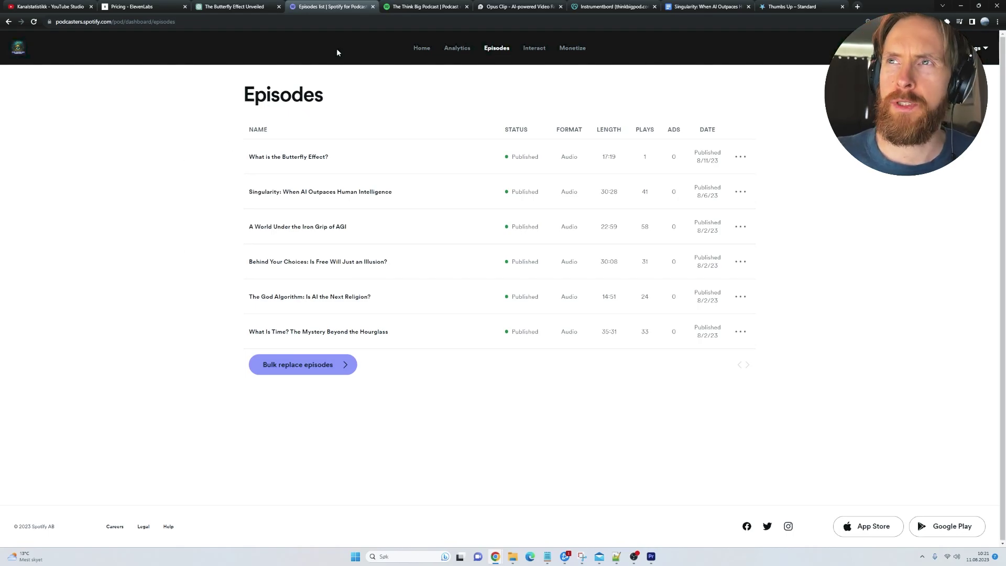
Browse The Think Big Podcast's episode list on Spotify, then view YouTube Studio's 1,127 plays and 32 new subscribers
{"action": "left_click", "coordinate": [427, 7]}
{"action": "scroll", "coordinate": [634, 356], "scroll_direction": "down", "scroll_amount": 4}
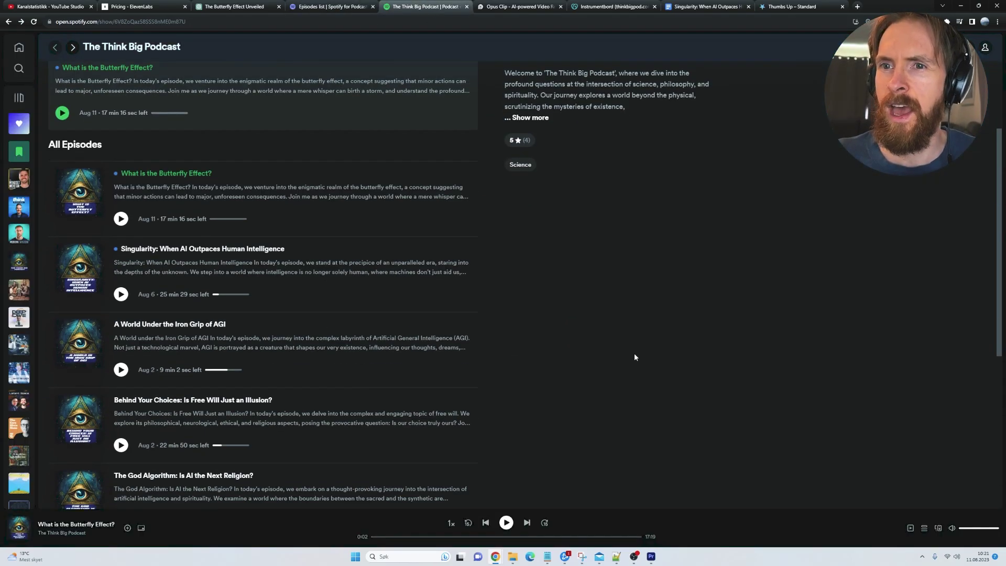
{"action": "scroll", "coordinate": [635, 357], "scroll_direction": "down", "scroll_amount": 2}
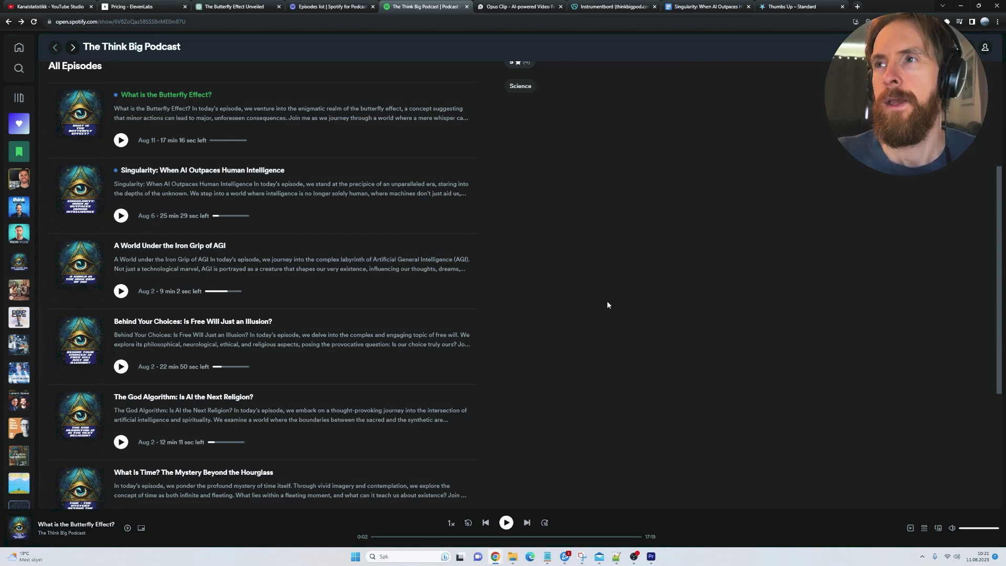
{"action": "scroll", "coordinate": [608, 304], "scroll_direction": "up", "scroll_amount": 5}
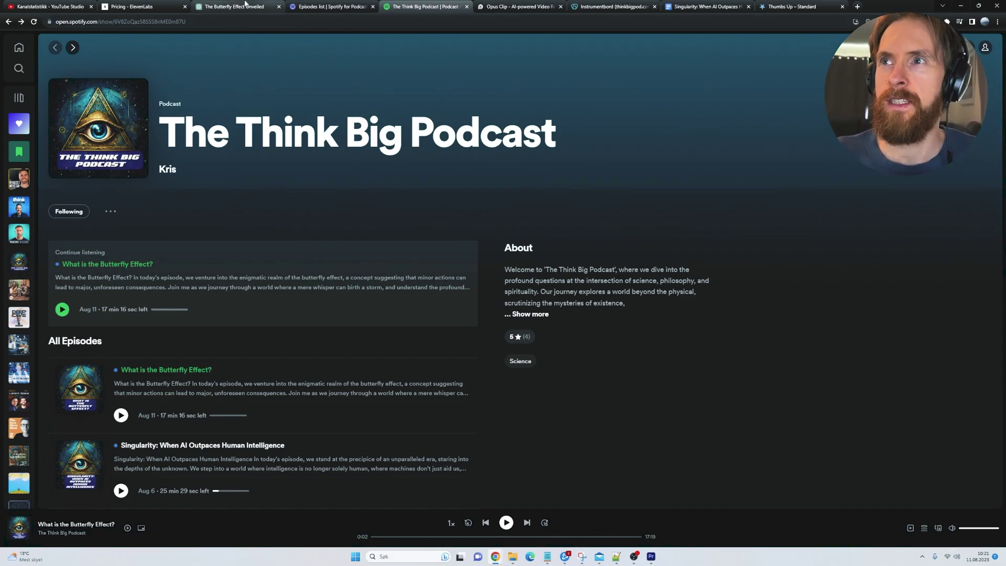
{"action": "left_click", "coordinate": [49, 6]}
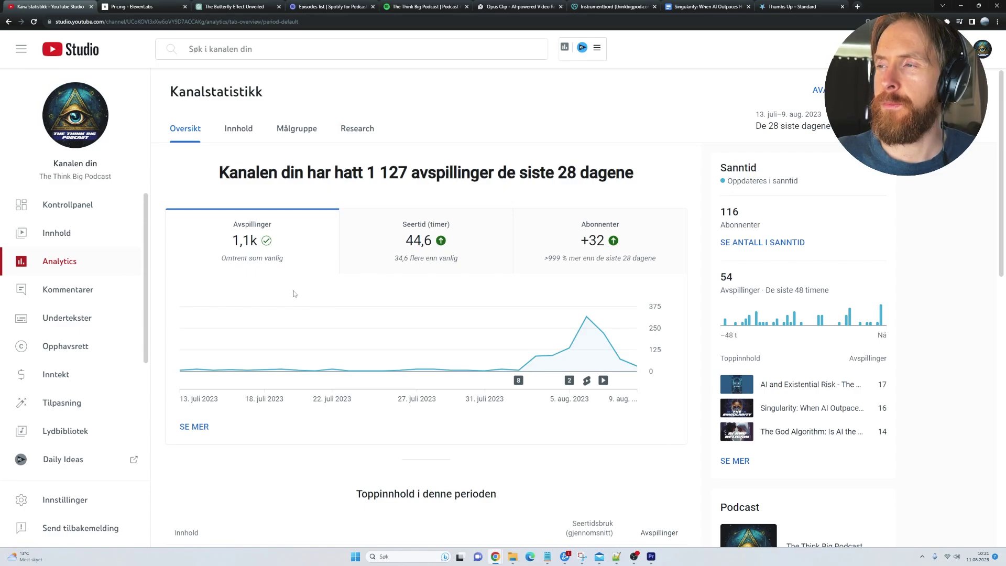